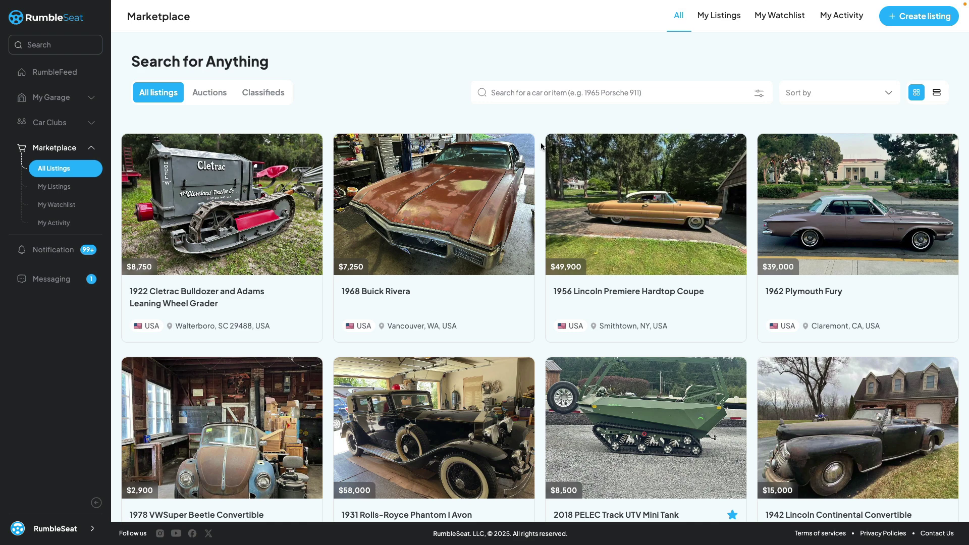
Examine the Marketplace search filters and the available sort options for all listings
{"action": "left_click", "coordinate": [87, 148]}
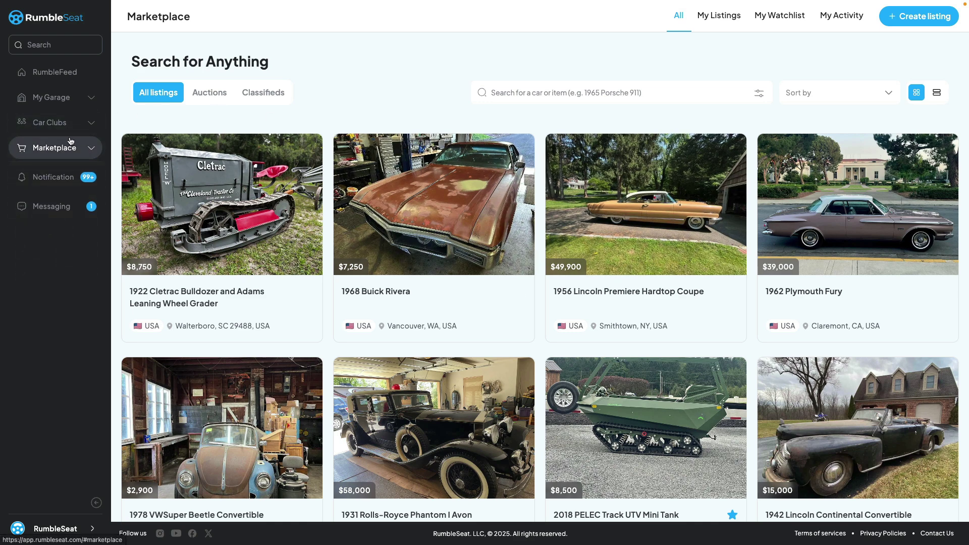
{"action": "left_click", "coordinate": [86, 149]}
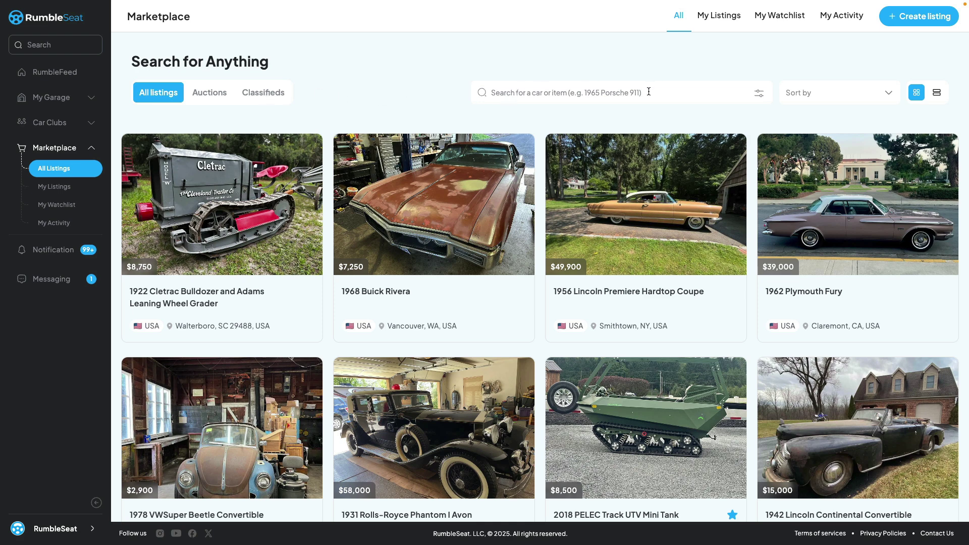
{"action": "left_click", "coordinate": [757, 96]}
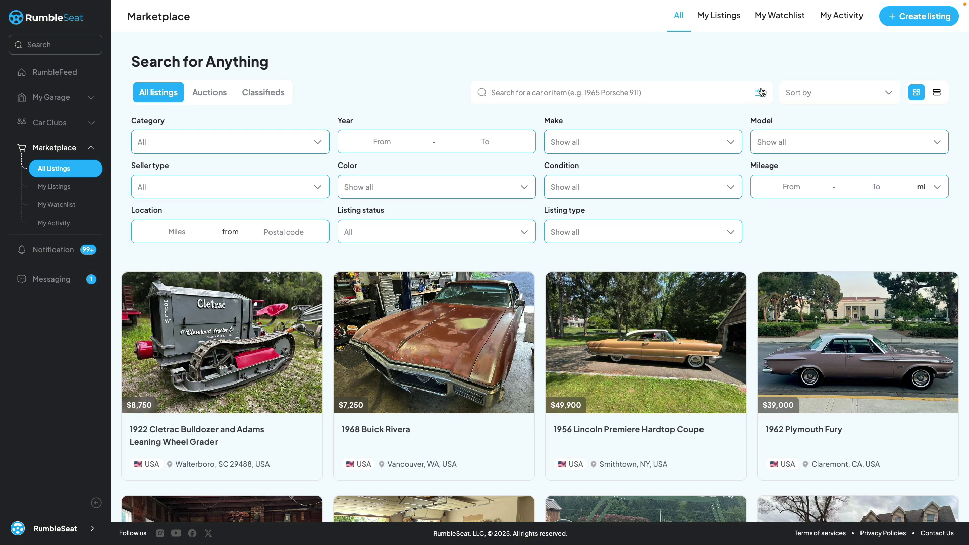
{"action": "left_click", "coordinate": [755, 94]}
{"action": "left_click", "coordinate": [825, 100]}
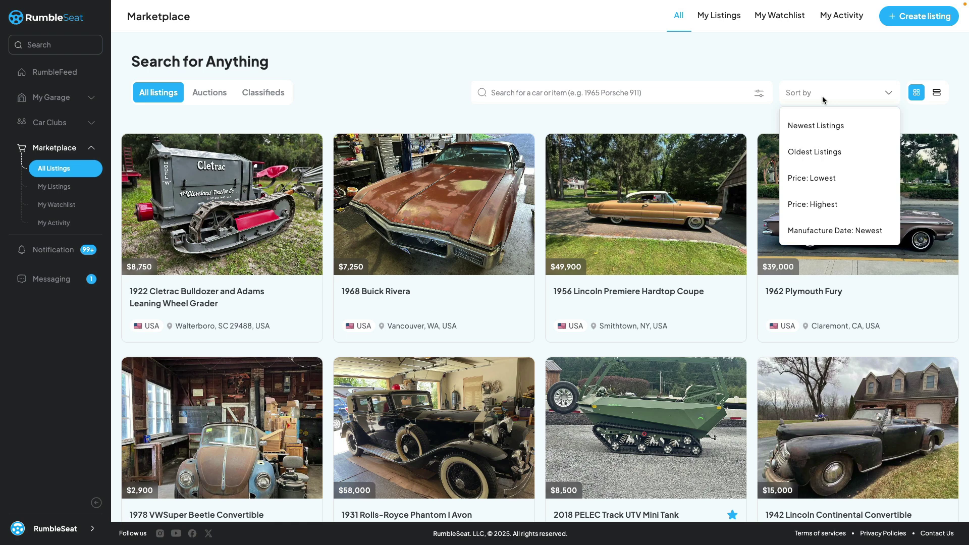
{"action": "left_click", "coordinate": [804, 64]}
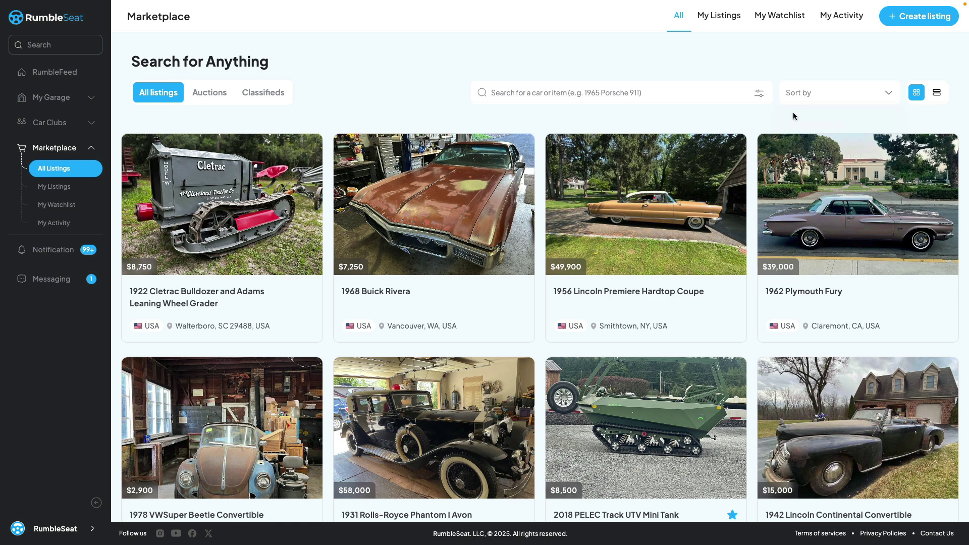
View the Marketplace listings in list layout, return to the grid layout, and open My Listings
{"action": "left_click", "coordinate": [936, 95]}
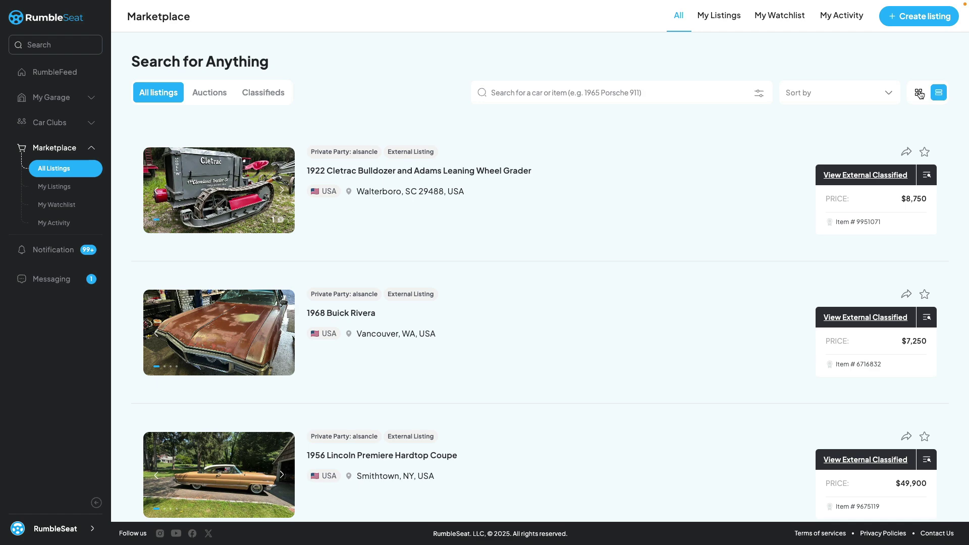
{"action": "left_click", "coordinate": [919, 94]}
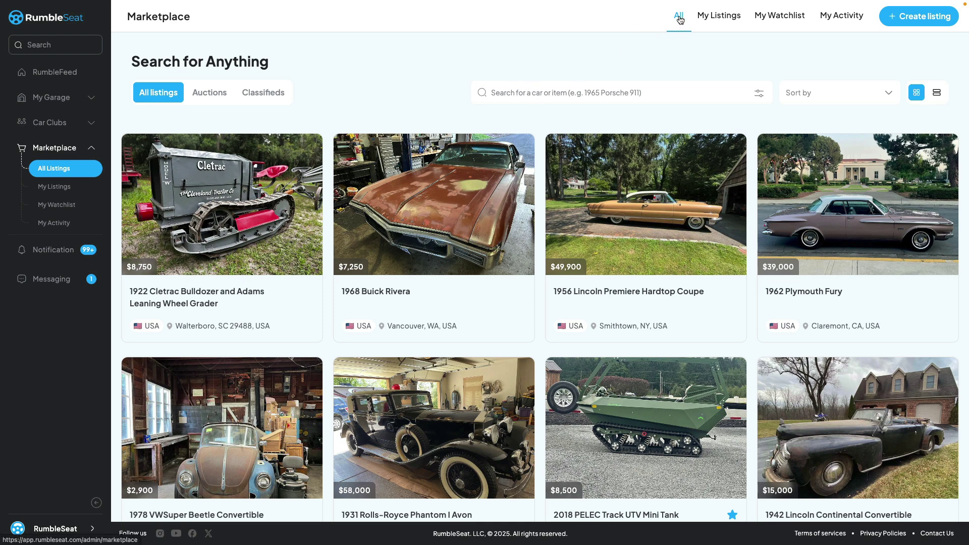
{"action": "left_click", "coordinate": [720, 16]}
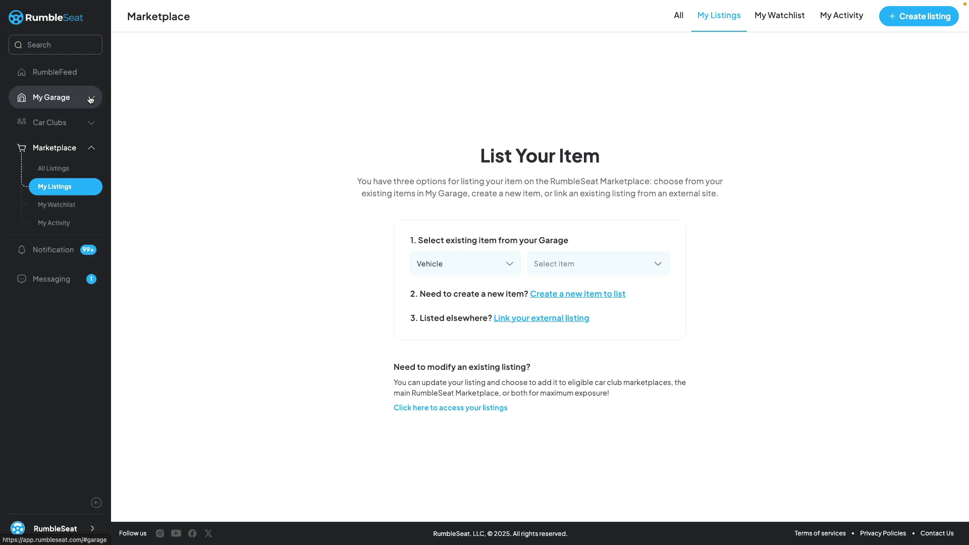
Open the 1972 Porsche 911E Coupe from the garage collection and view the listing types offered for listing it in the Marketplace
{"action": "left_click", "coordinate": [60, 98]}
{"action": "left_click", "coordinate": [71, 119]}
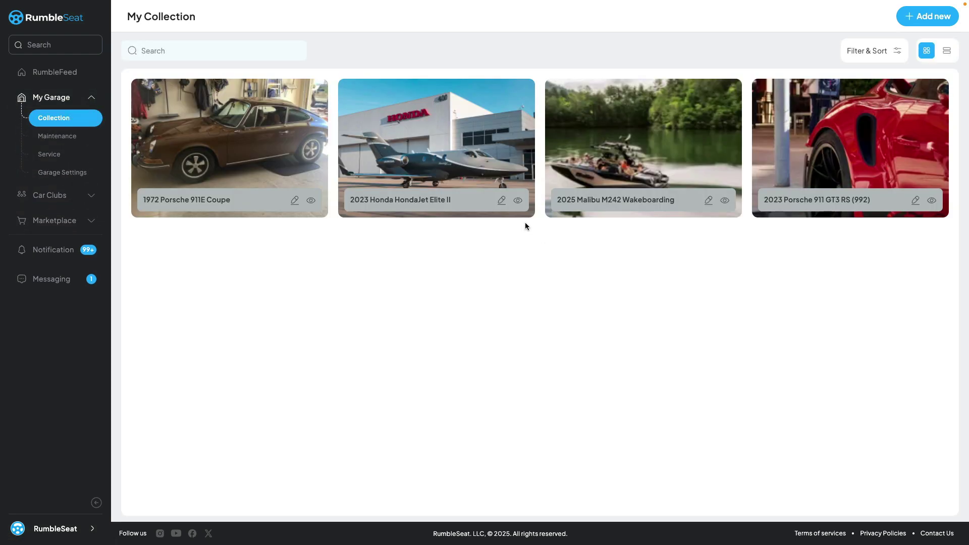
{"action": "left_click", "coordinate": [256, 139]}
{"action": "left_click", "coordinate": [953, 17]}
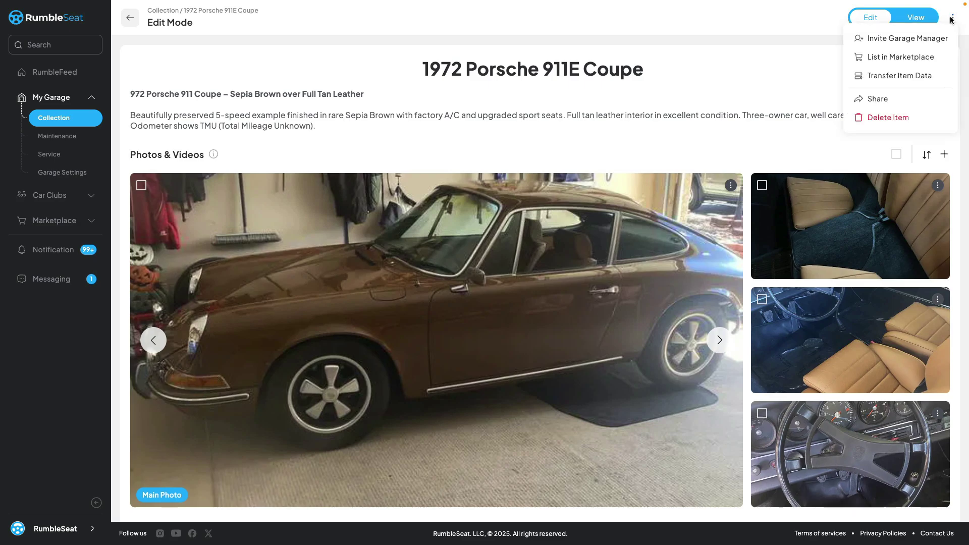
{"action": "left_click", "coordinate": [887, 60]}
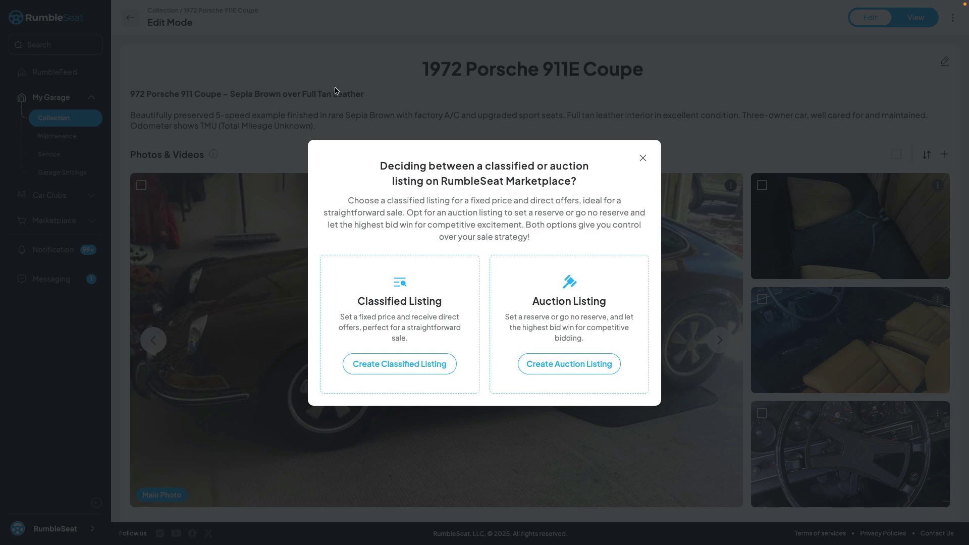
{"action": "left_click", "coordinate": [643, 158]}
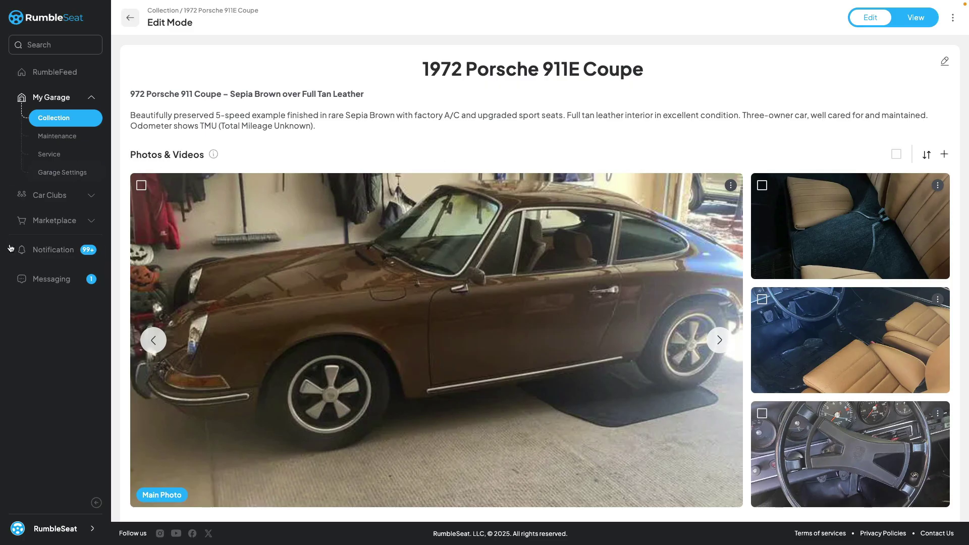
Return to the Marketplace, view the classified and auction choices for creating a listing, and dismiss them
{"action": "left_click", "coordinate": [47, 222]}
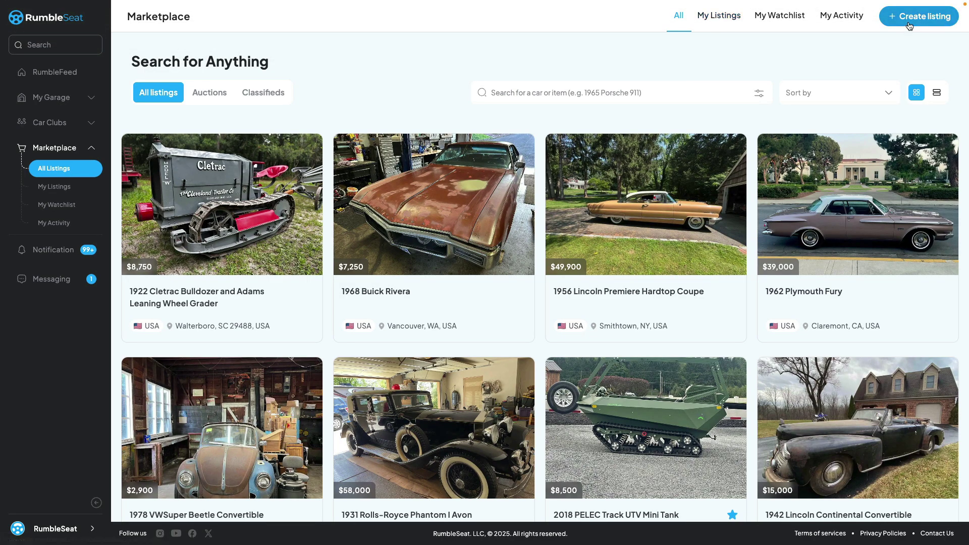
{"action": "left_click", "coordinate": [897, 23]}
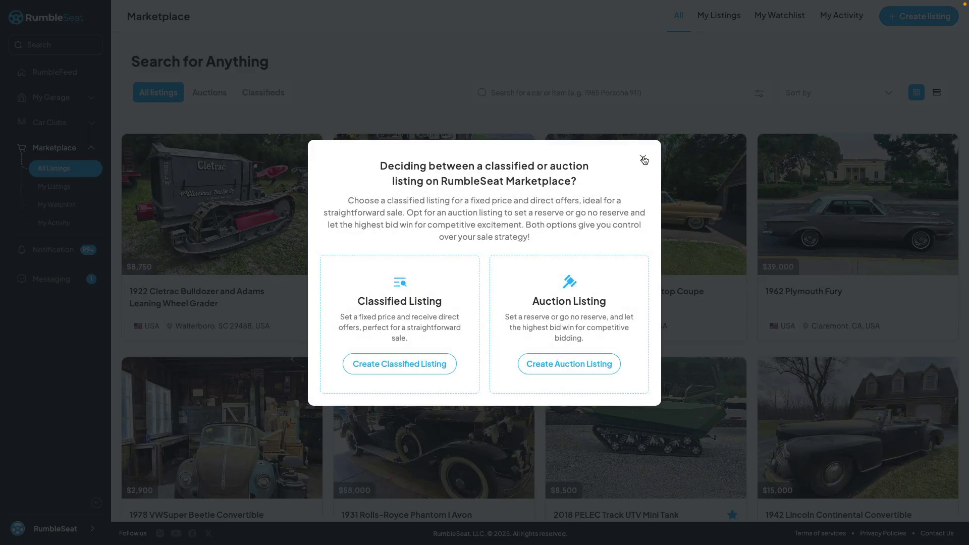
{"action": "left_click", "coordinate": [640, 159]}
Open My Listings and examine the item types and garage vehicles that can be selected for listing
{"action": "left_click", "coordinate": [695, 29]}
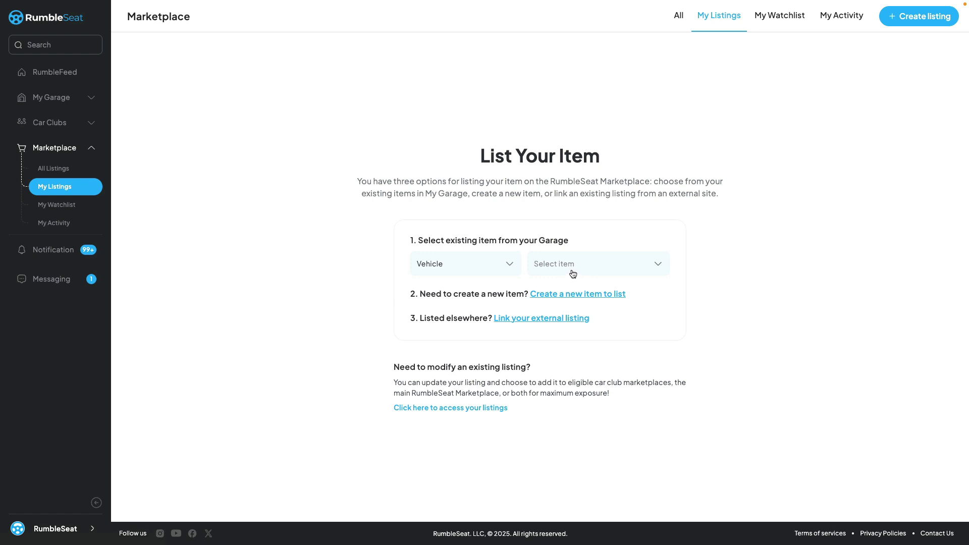
{"action": "left_click", "coordinate": [486, 263]}
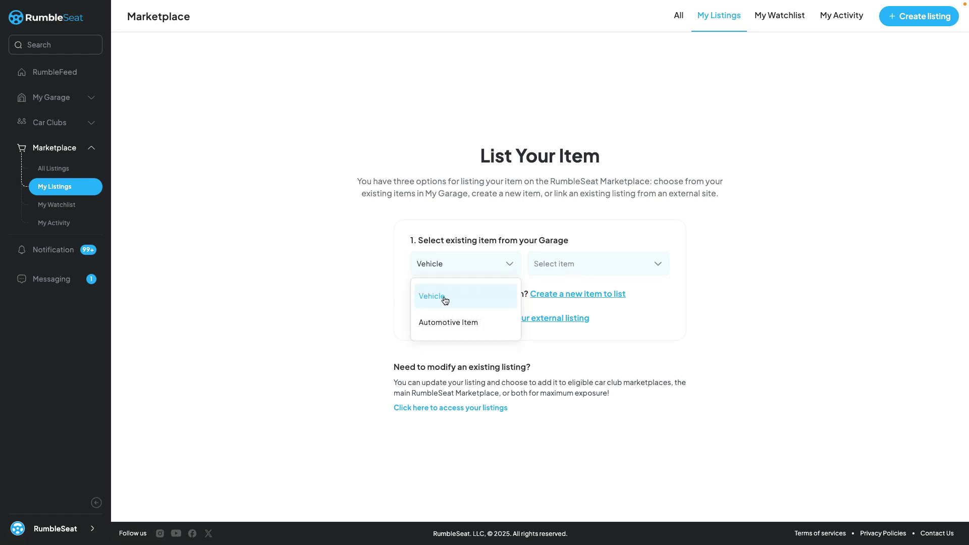
{"action": "left_click", "coordinate": [557, 264]}
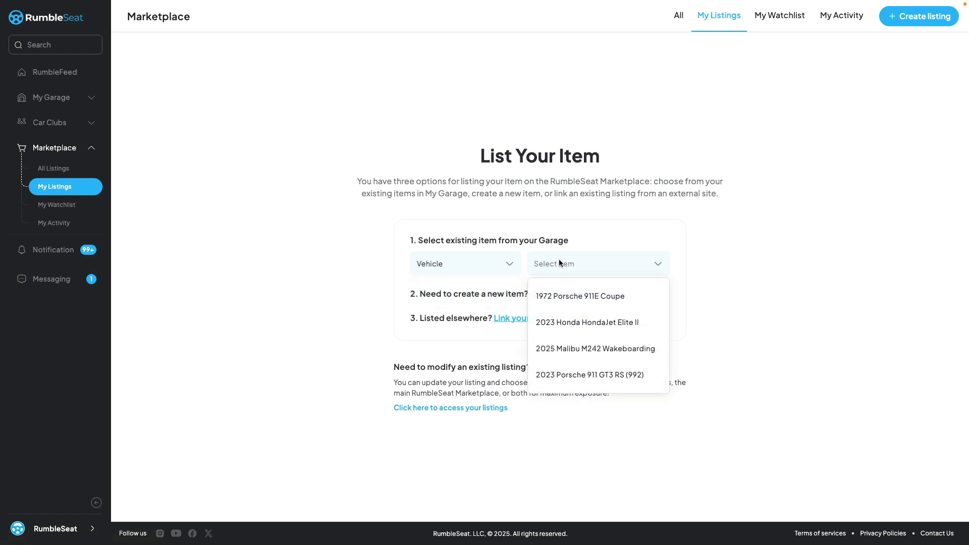
{"action": "left_click", "coordinate": [489, 264]}
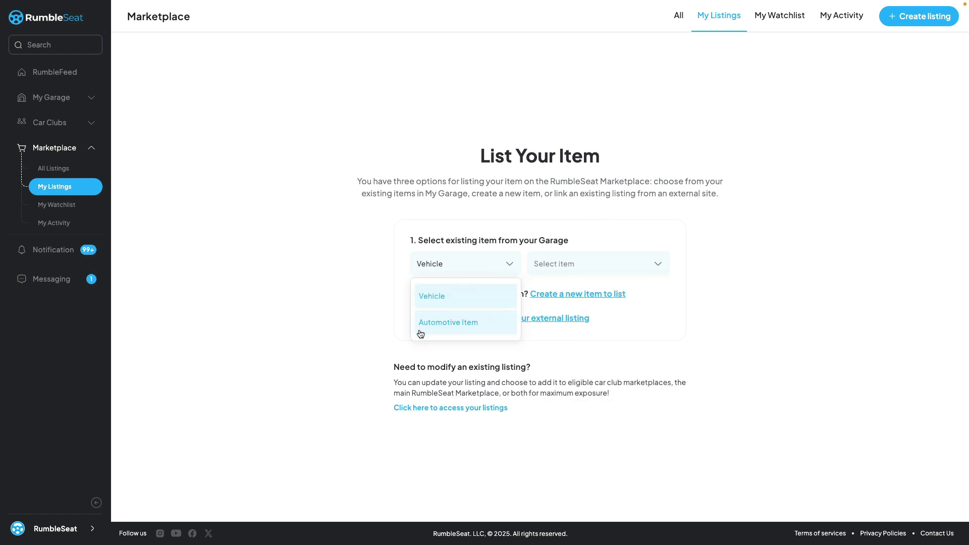
{"action": "left_click", "coordinate": [576, 235]}
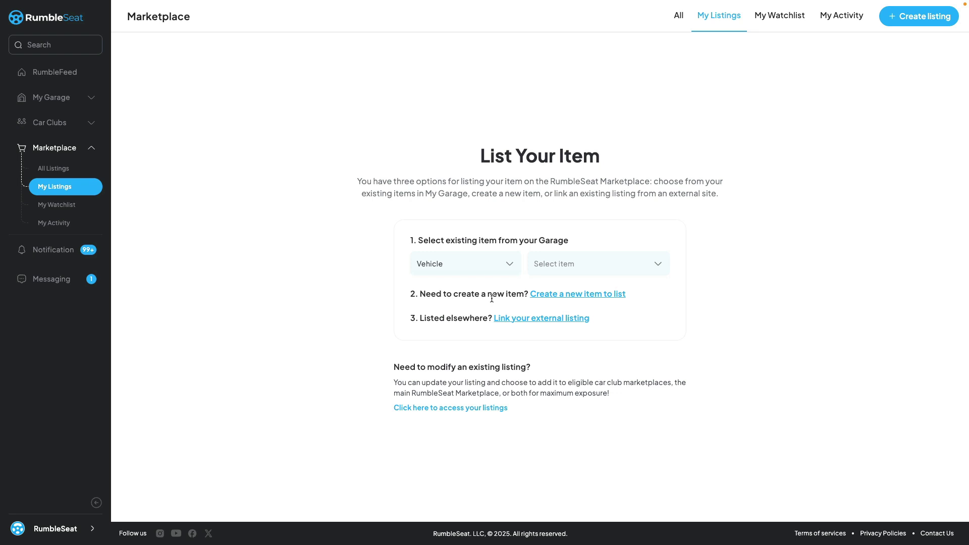
Open the form for creating a new item to list and compare its Auction and Classified fields for a vehicle
{"action": "left_click", "coordinate": [563, 295]}
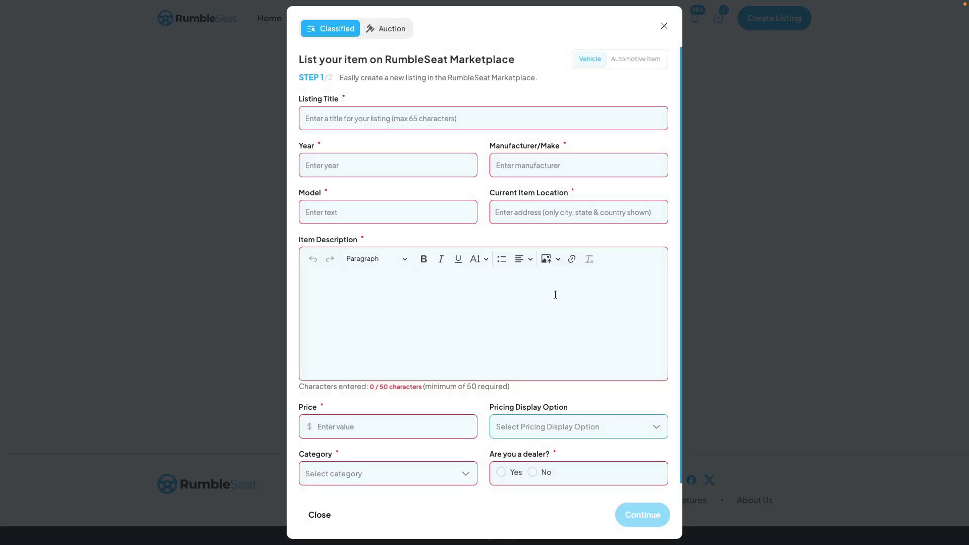
{"action": "left_click", "coordinate": [380, 30]}
{"action": "left_click", "coordinate": [345, 30]}
{"action": "left_click", "coordinate": [373, 30]}
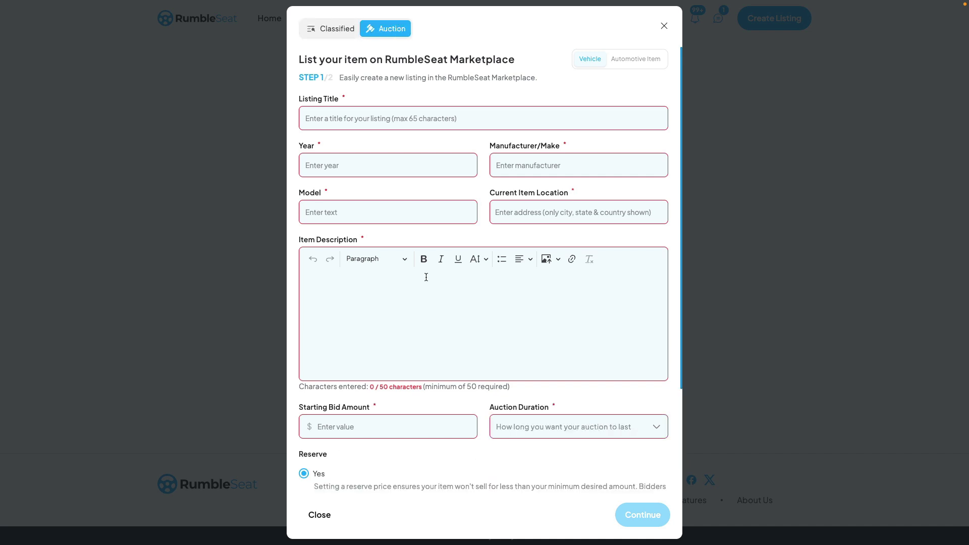
{"action": "scroll", "coordinate": [434, 269], "scroll_direction": "down", "scroll_amount": 2}
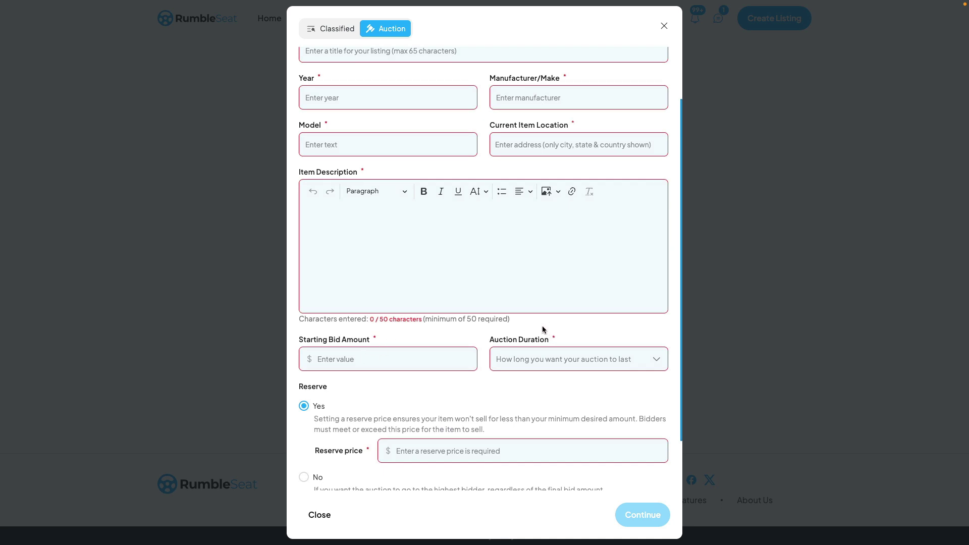
{"action": "scroll", "coordinate": [537, 337], "scroll_direction": "down", "scroll_amount": 2}
{"action": "scroll", "coordinate": [537, 352], "scroll_direction": "up", "scroll_amount": 4}
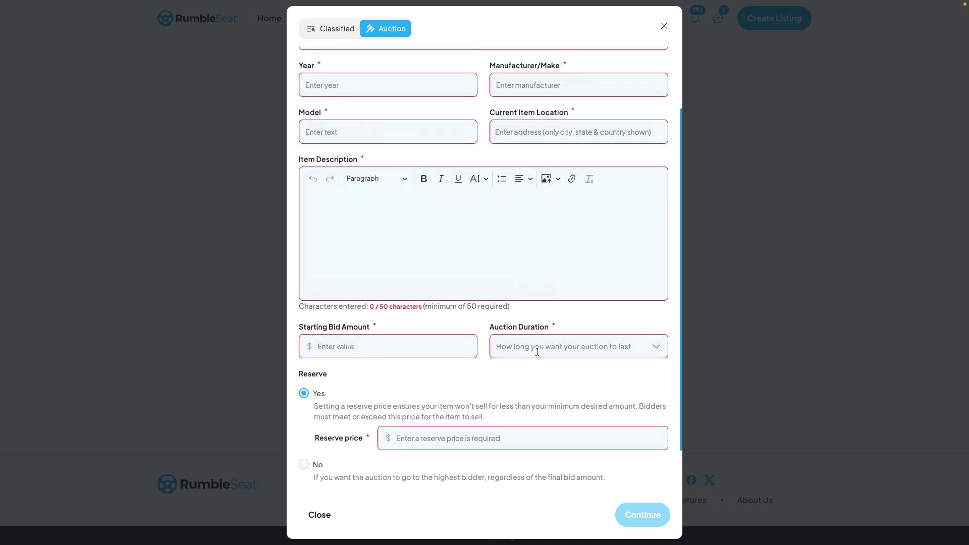
{"action": "left_click", "coordinate": [320, 30]}
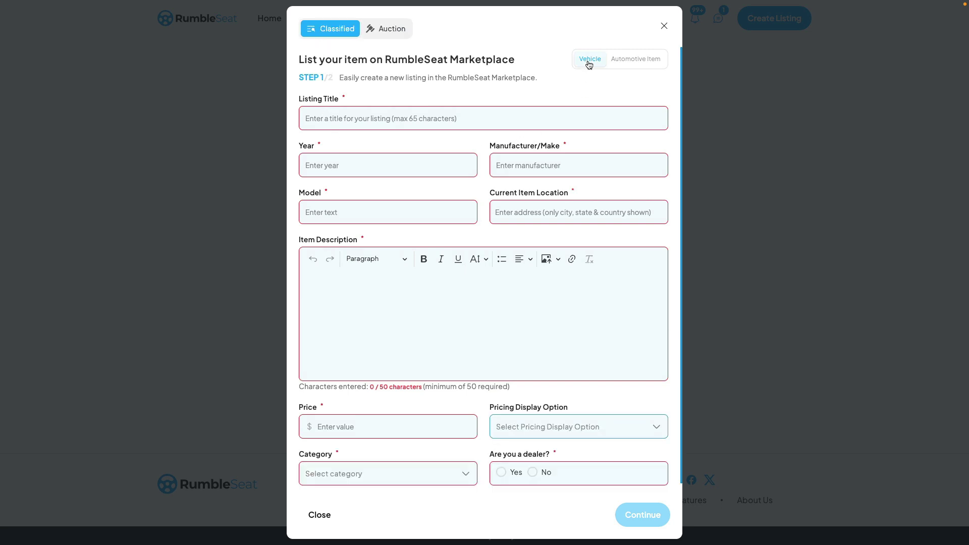
Examine the Classified form for an Automotive Item from title to photo upload, and close it without creating a listing
{"action": "left_click", "coordinate": [622, 61]}
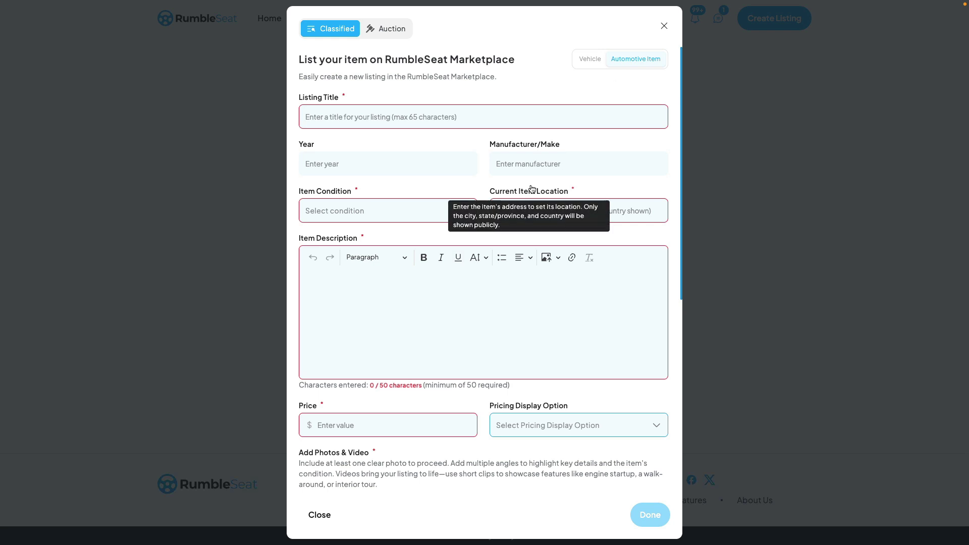
{"action": "scroll", "coordinate": [397, 131], "scroll_direction": "down", "scroll_amount": 2}
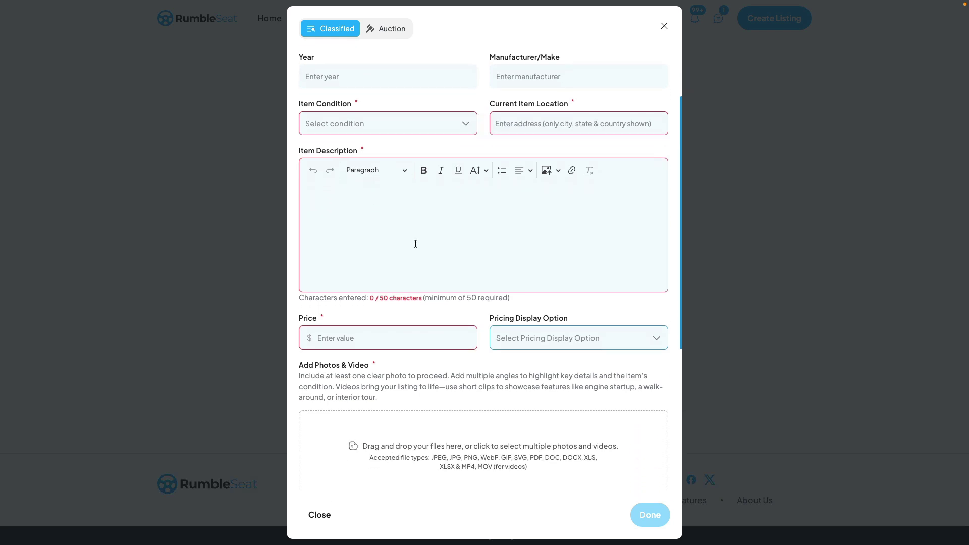
{"action": "scroll", "coordinate": [429, 248], "scroll_direction": "down", "scroll_amount": 4}
{"action": "scroll", "coordinate": [430, 251], "scroll_direction": "up", "scroll_amount": 5}
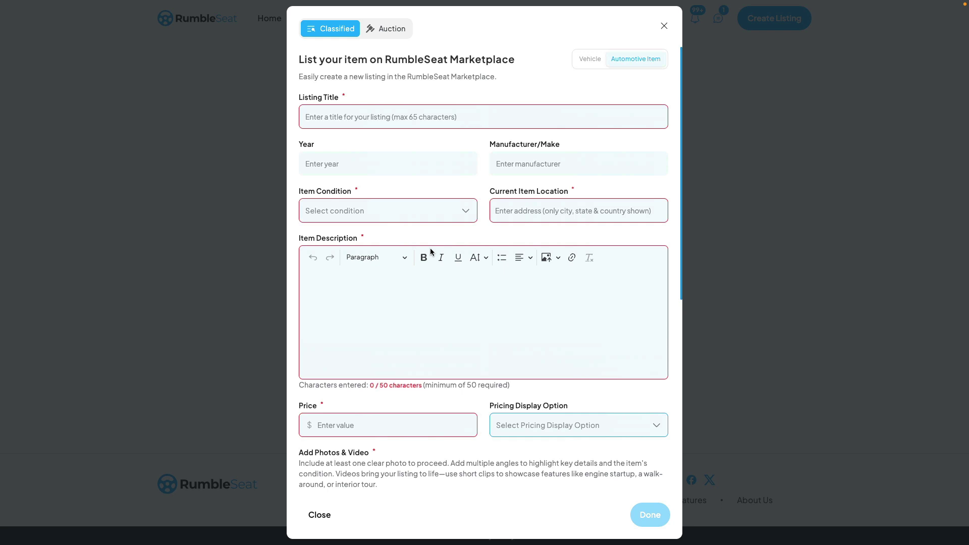
{"action": "scroll", "coordinate": [454, 259], "scroll_direction": "down", "scroll_amount": 5}
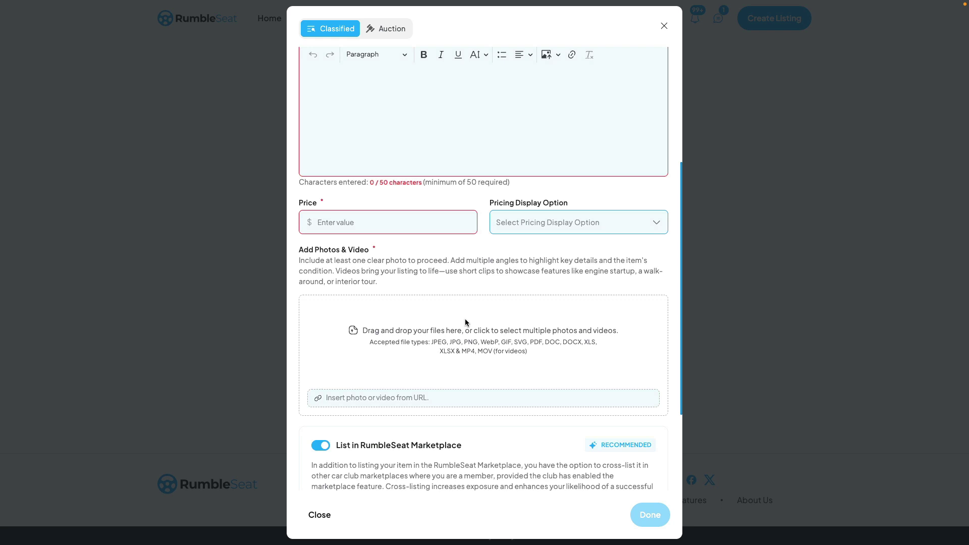
{"action": "scroll", "coordinate": [435, 306], "scroll_direction": "up", "scroll_amount": 5}
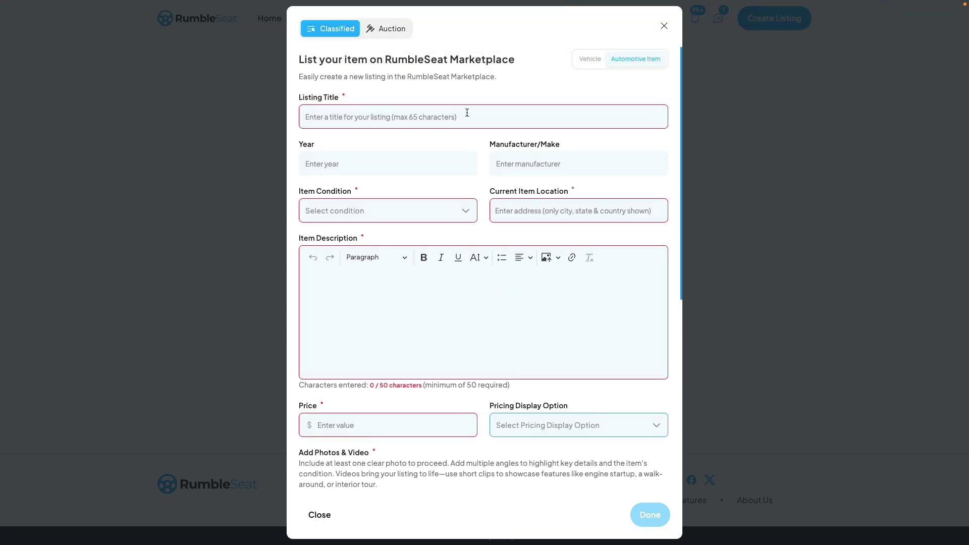
{"action": "left_click", "coordinate": [664, 26]}
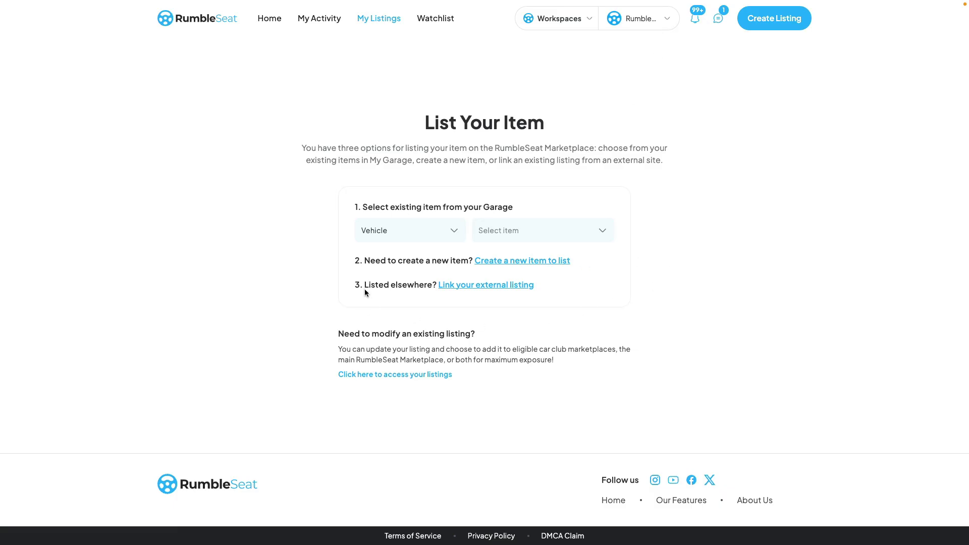
Open the form for linking an external listing, inspect its external link field, and close the form
{"action": "left_click", "coordinate": [456, 286]}
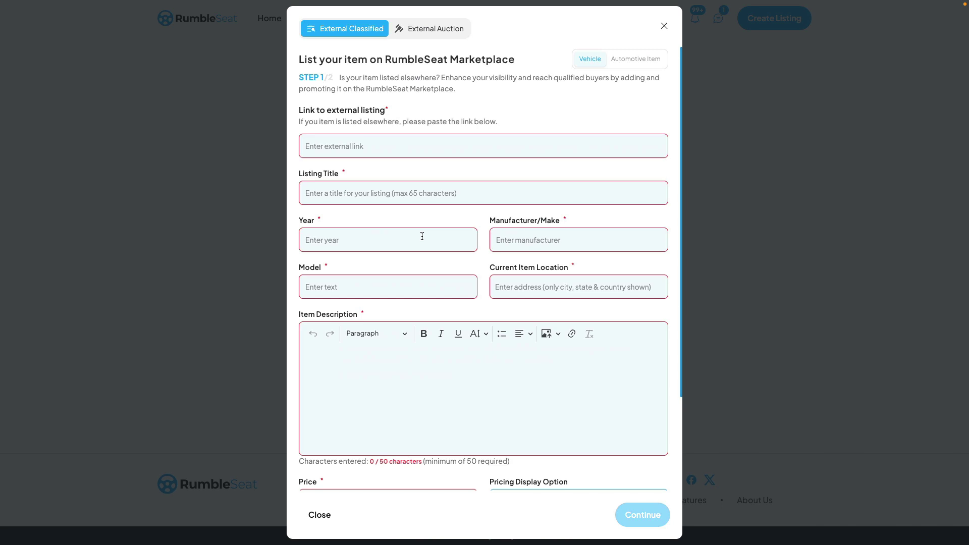
{"action": "left_click", "coordinate": [342, 145]}
{"action": "left_click", "coordinate": [540, 94]}
{"action": "left_click", "coordinate": [664, 26]}
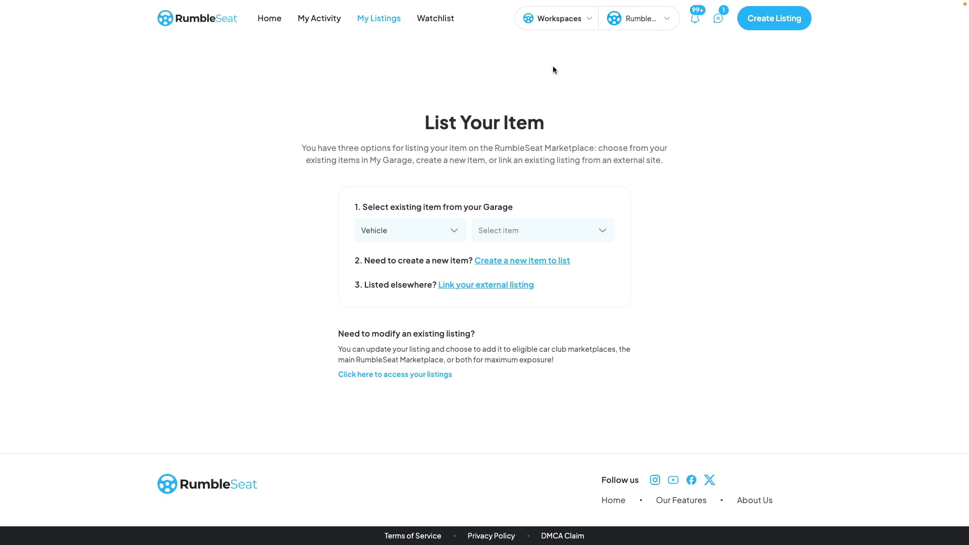
Return to the Marketplace workspace and open My Watchlist
{"action": "left_click", "coordinate": [575, 24]}
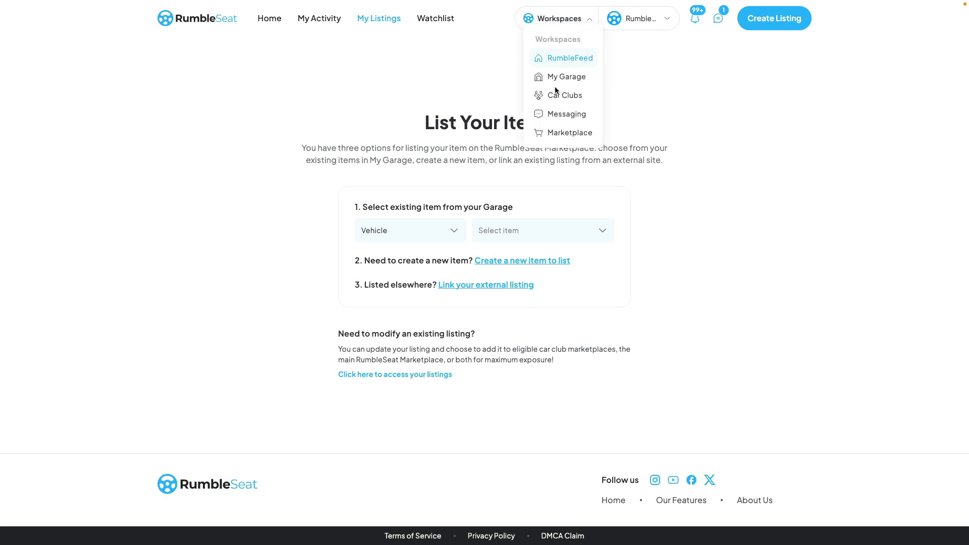
{"action": "left_click", "coordinate": [550, 129]}
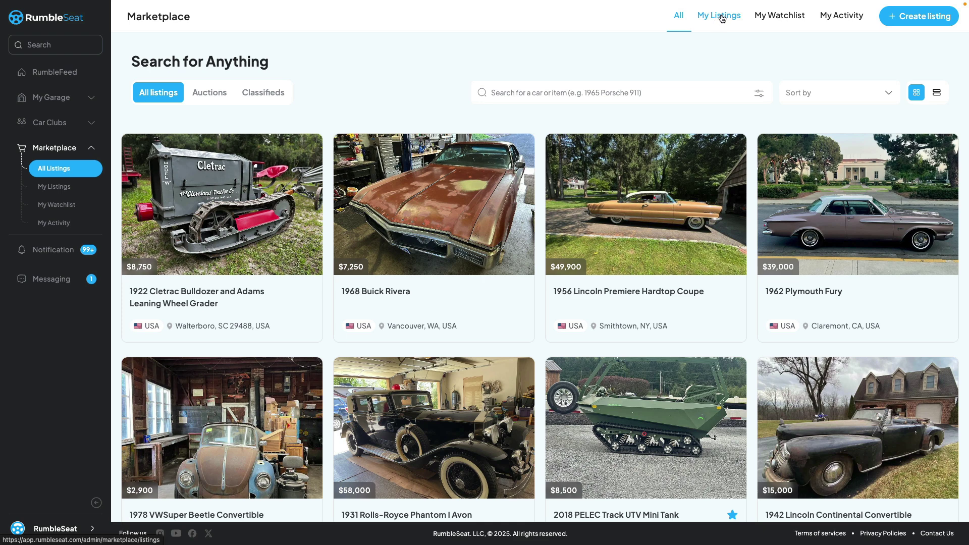
{"action": "left_click", "coordinate": [777, 16]}
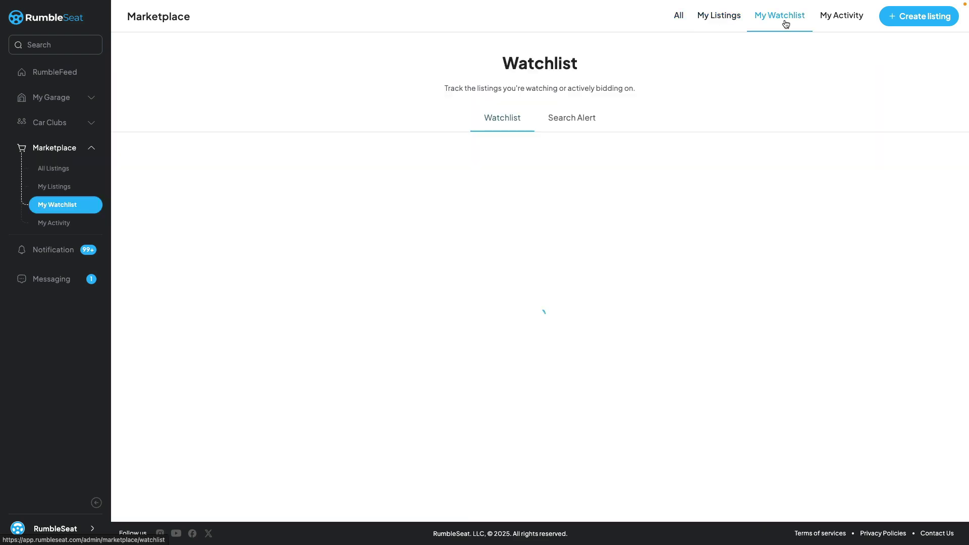
Open the 1953 Packard Mayfair from all Marketplace listings and add it to the watchlist
{"action": "left_click", "coordinate": [678, 15]}
{"action": "scroll", "coordinate": [508, 315], "scroll_direction": "down", "scroll_amount": 5}
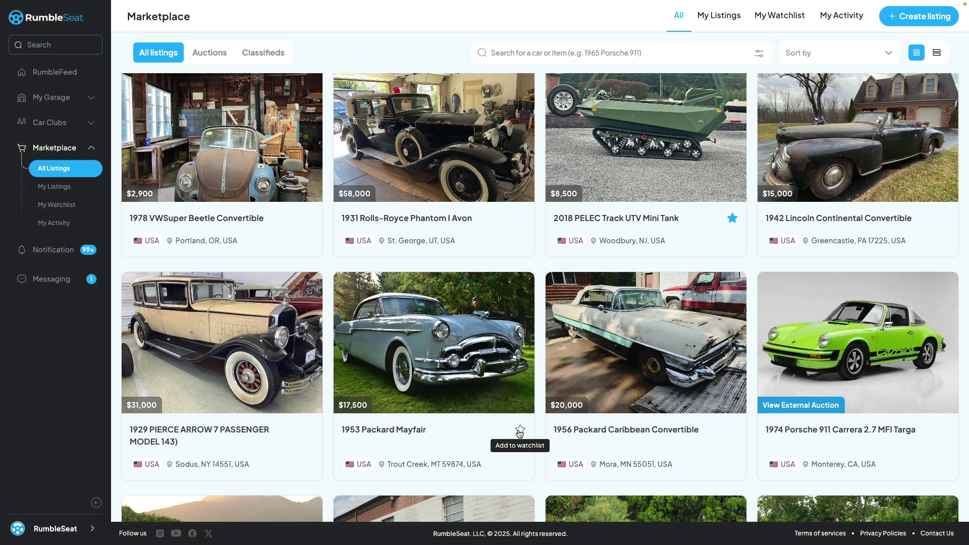
{"action": "left_click", "coordinate": [472, 432]}
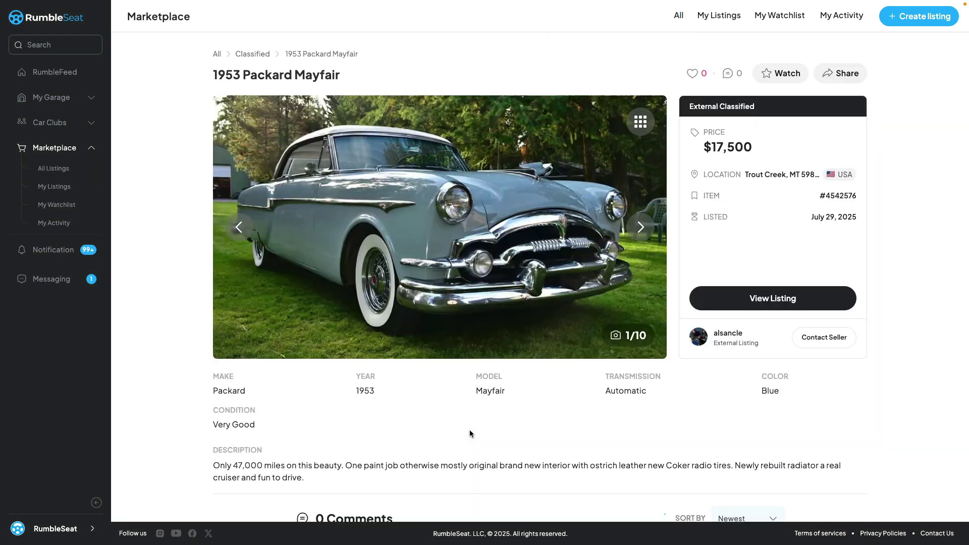
{"action": "left_click", "coordinate": [757, 76]}
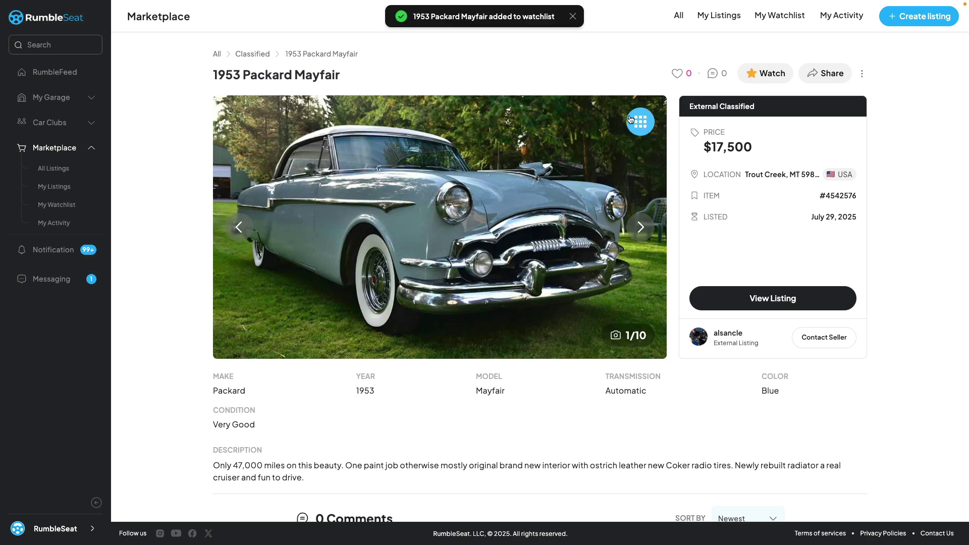
Review My Watchlist and its Search Alert section, and return to the search field of all listings
{"action": "left_click", "coordinate": [779, 15]}
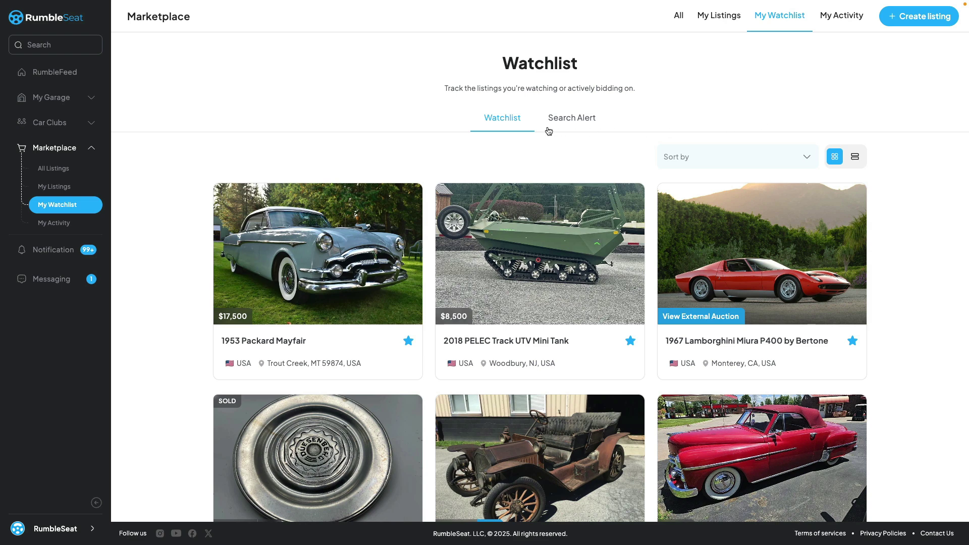
{"action": "left_click", "coordinate": [566, 121]}
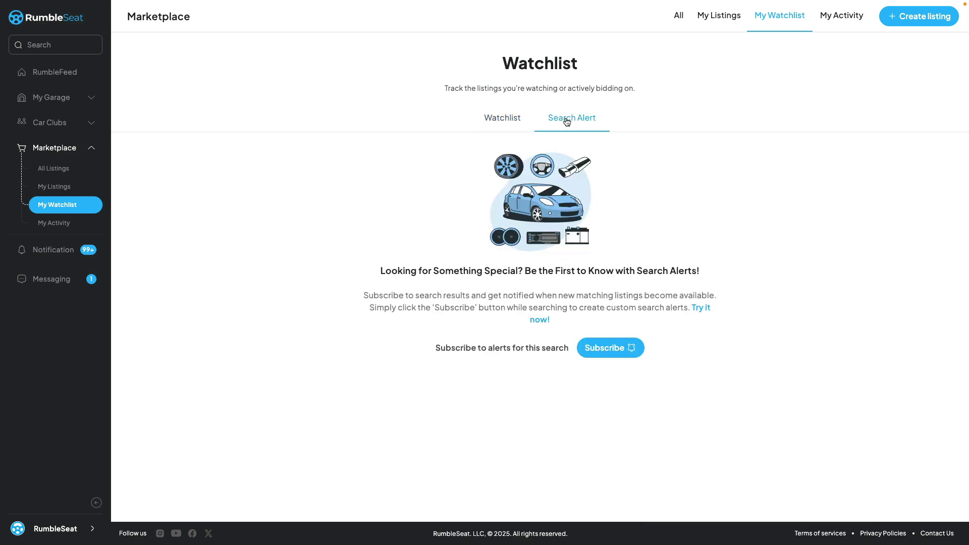
{"action": "left_click", "coordinate": [510, 120]}
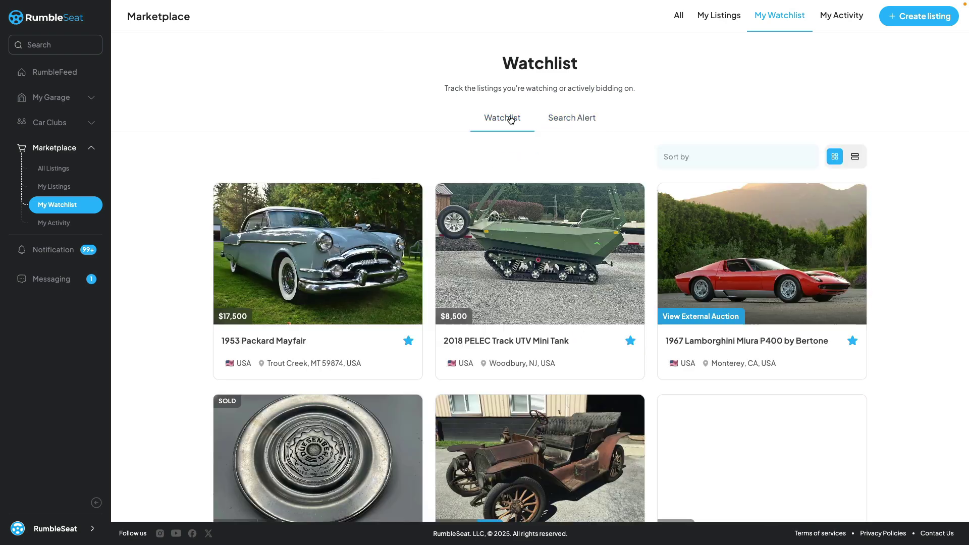
{"action": "left_click", "coordinate": [76, 172]}
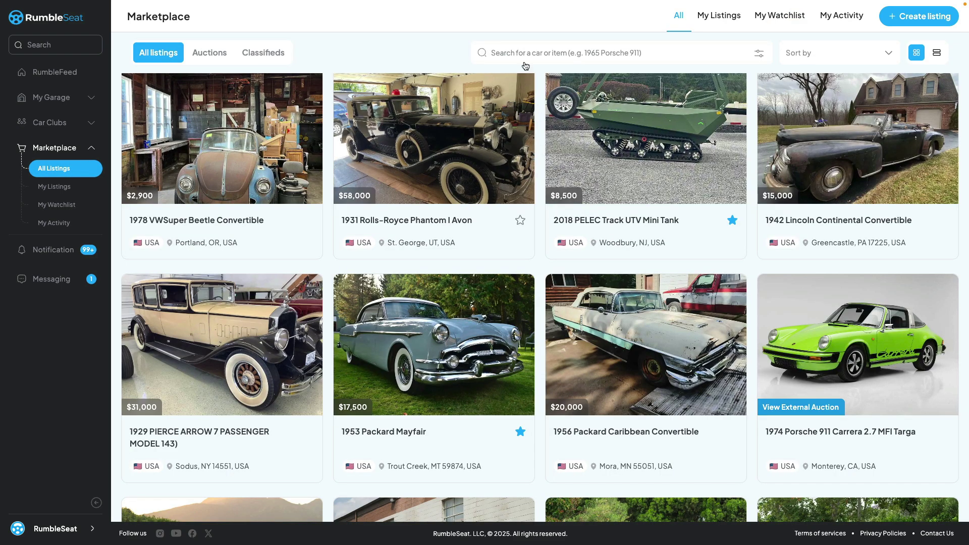
{"action": "left_click", "coordinate": [528, 55]}
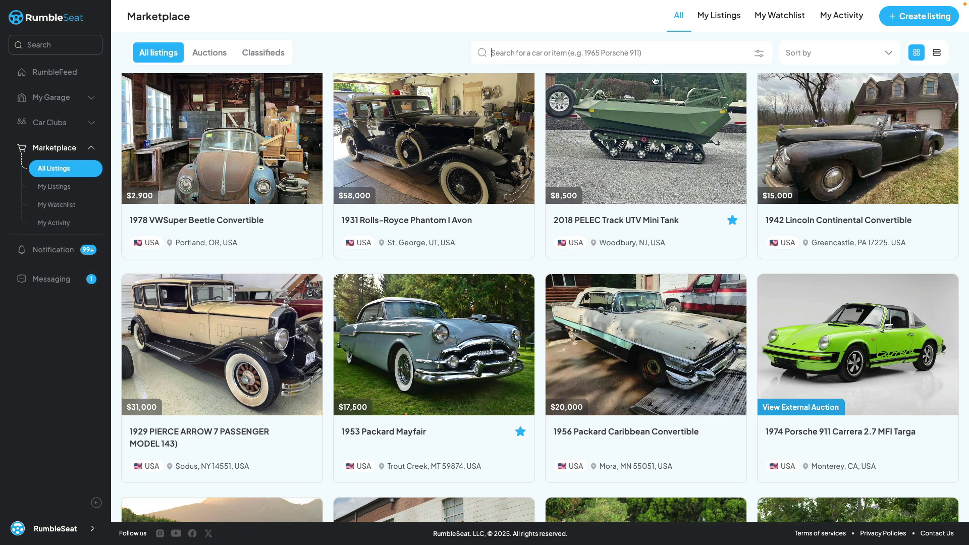
Open the Columbia auction from My Activity and browse its photos up to the fifth one
{"action": "left_click", "coordinate": [832, 19]}
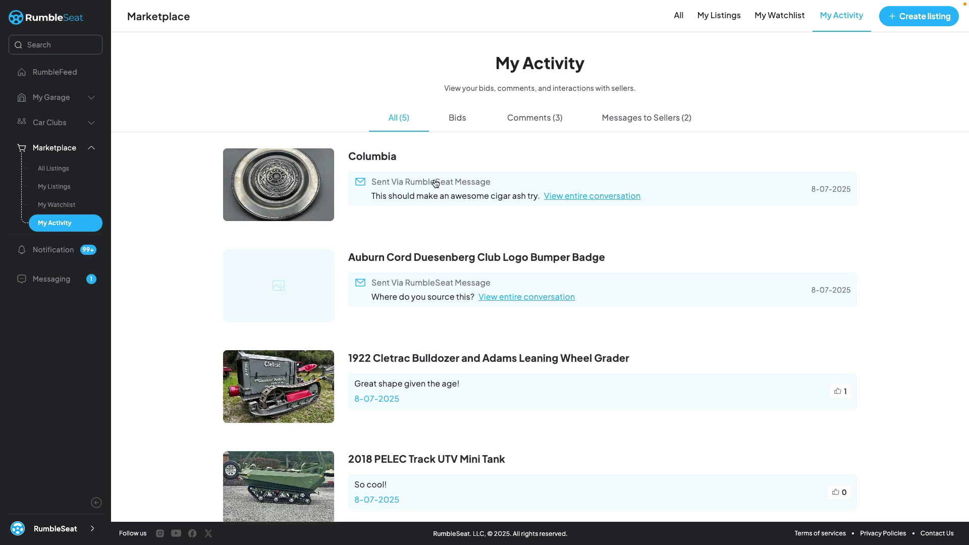
{"action": "left_click", "coordinate": [379, 157]}
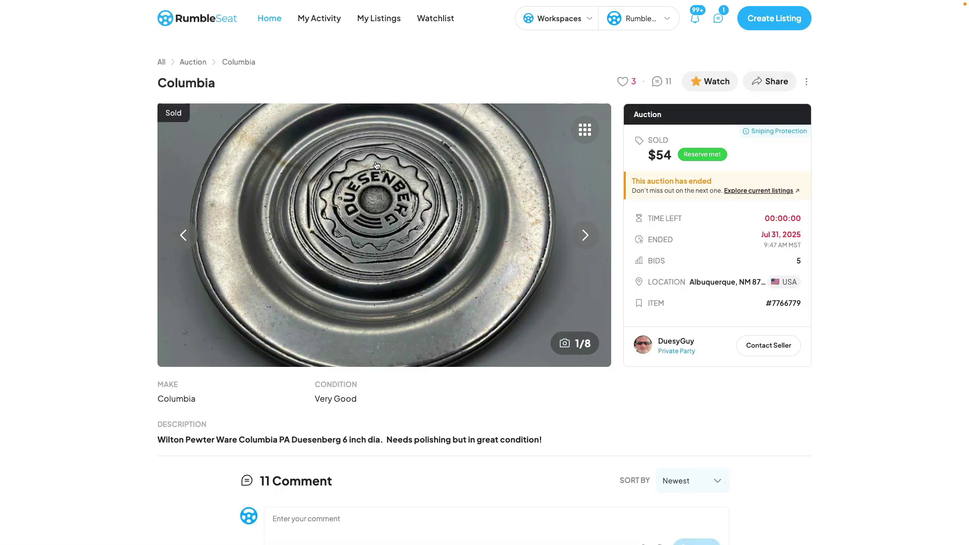
{"action": "scroll", "coordinate": [376, 165], "scroll_direction": "down", "scroll_amount": 4}
{"action": "scroll", "coordinate": [376, 167], "scroll_direction": "up", "scroll_amount": 3}
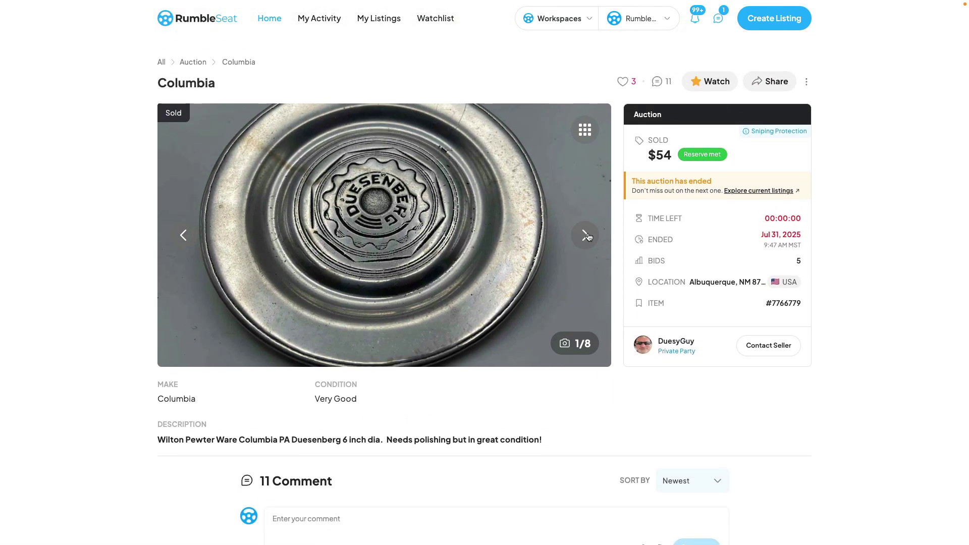
{"action": "left_click", "coordinate": [588, 237]}
{"action": "left_click", "coordinate": [589, 236]}
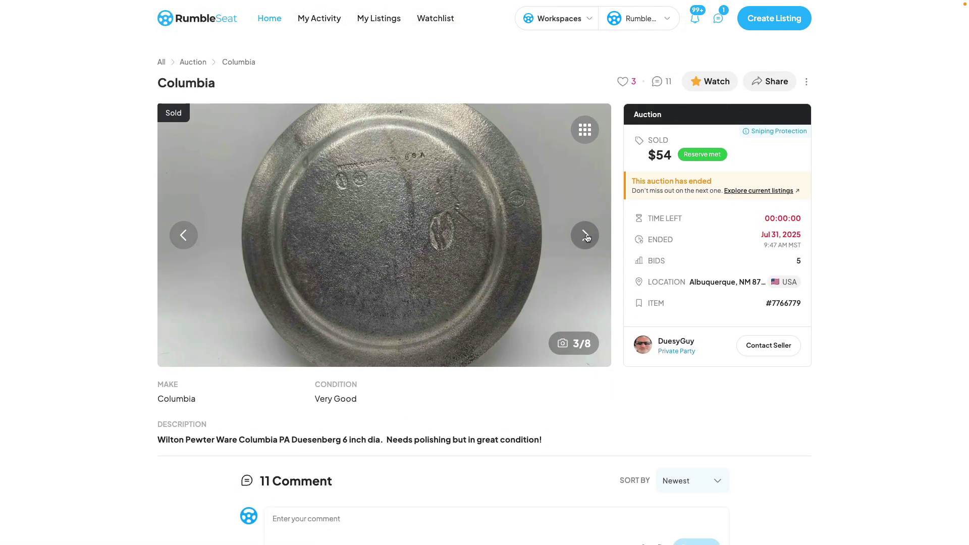
{"action": "left_click", "coordinate": [587, 236]}
{"action": "left_click", "coordinate": [587, 237]}
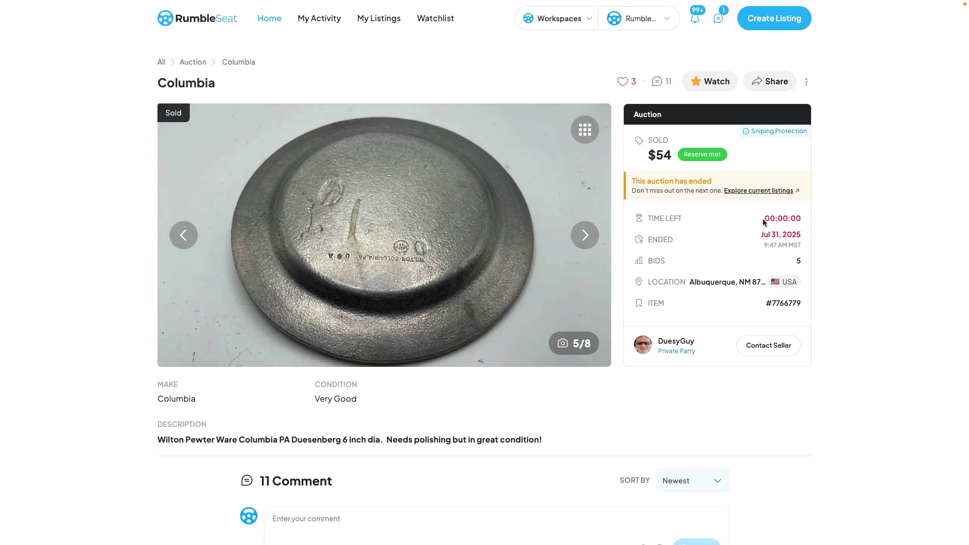
Examine the Columbia auction's details, bid status, seller comments and all comments, and return to the start of the listing
{"action": "scroll", "coordinate": [763, 222], "scroll_direction": "down", "scroll_amount": 3}
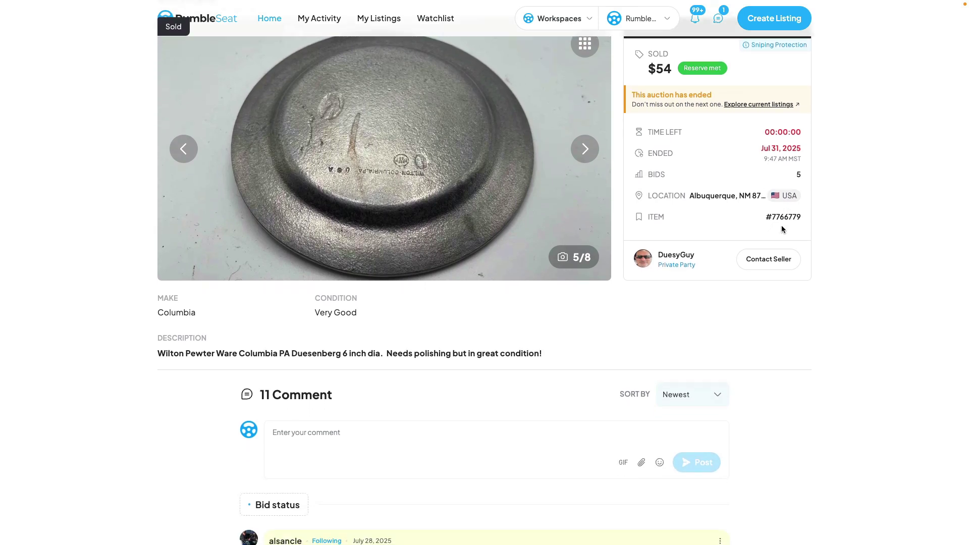
{"action": "scroll", "coordinate": [781, 230], "scroll_direction": "down", "scroll_amount": 6}
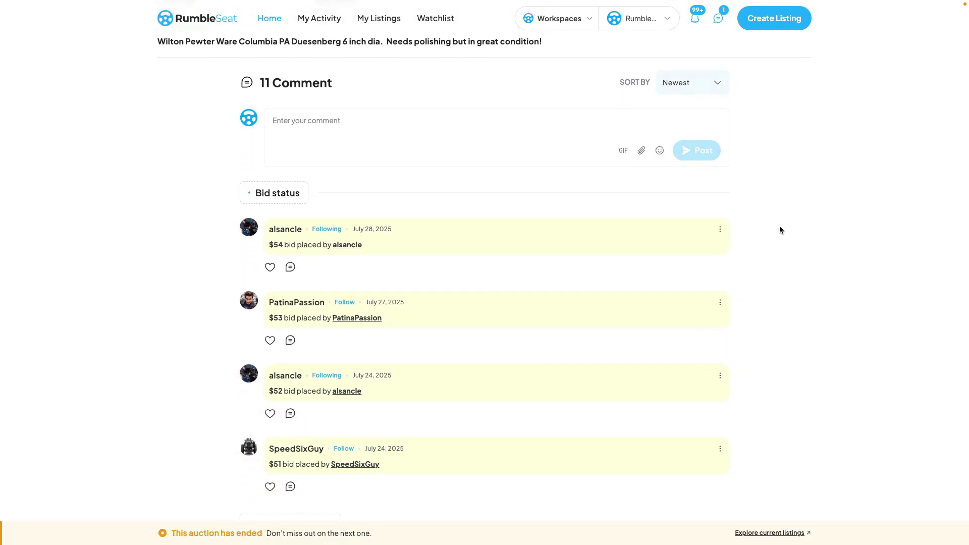
{"action": "scroll", "coordinate": [780, 230], "scroll_direction": "down", "scroll_amount": 1}
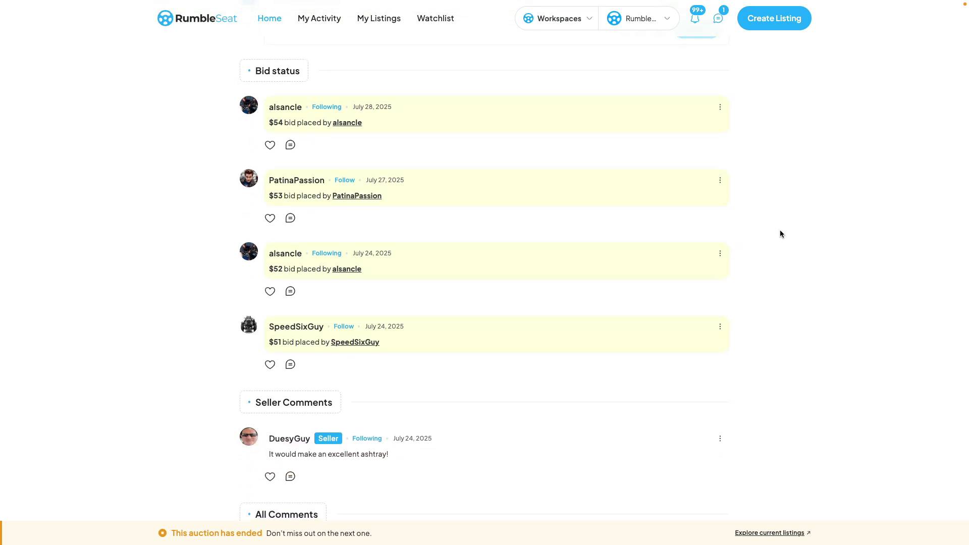
{"action": "scroll", "coordinate": [779, 233], "scroll_direction": "down", "scroll_amount": 3}
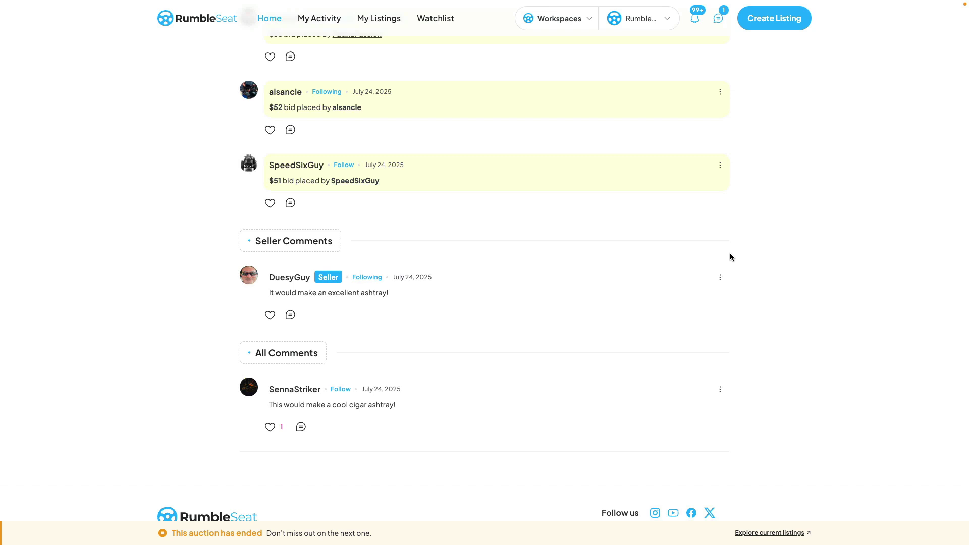
{"action": "scroll", "coordinate": [730, 257], "scroll_direction": "up", "scroll_amount": 4}
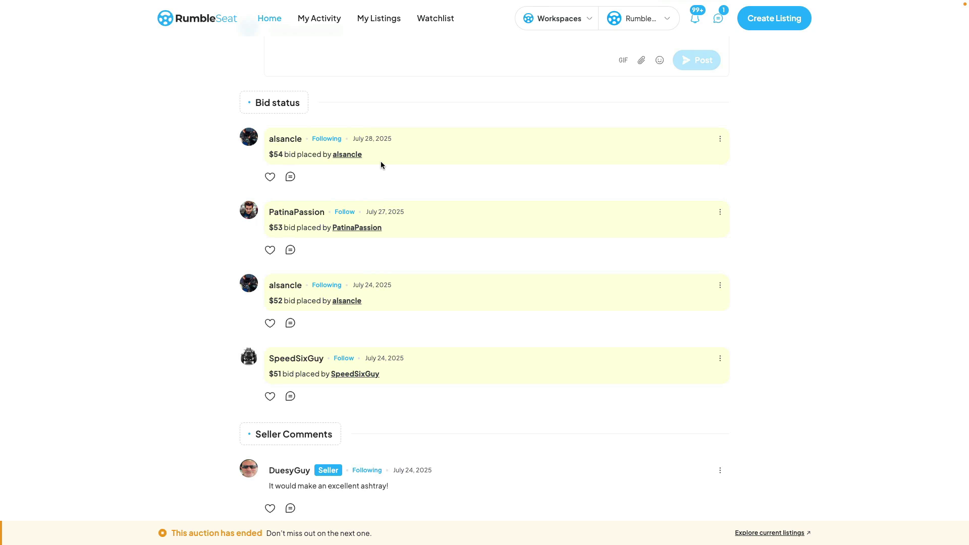
{"action": "scroll", "coordinate": [662, 236], "scroll_direction": "down", "scroll_amount": 5}
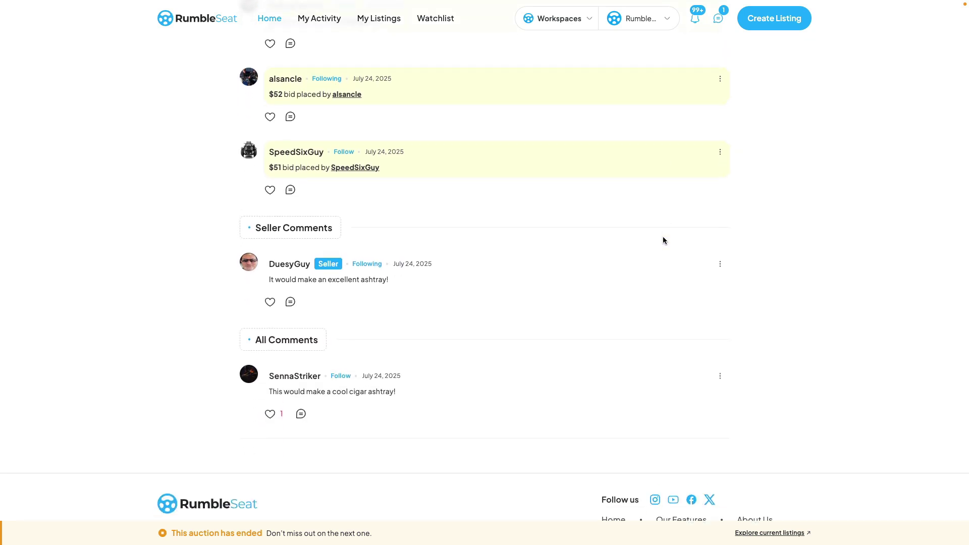
{"action": "scroll", "coordinate": [664, 236], "scroll_direction": "up", "scroll_amount": 10}
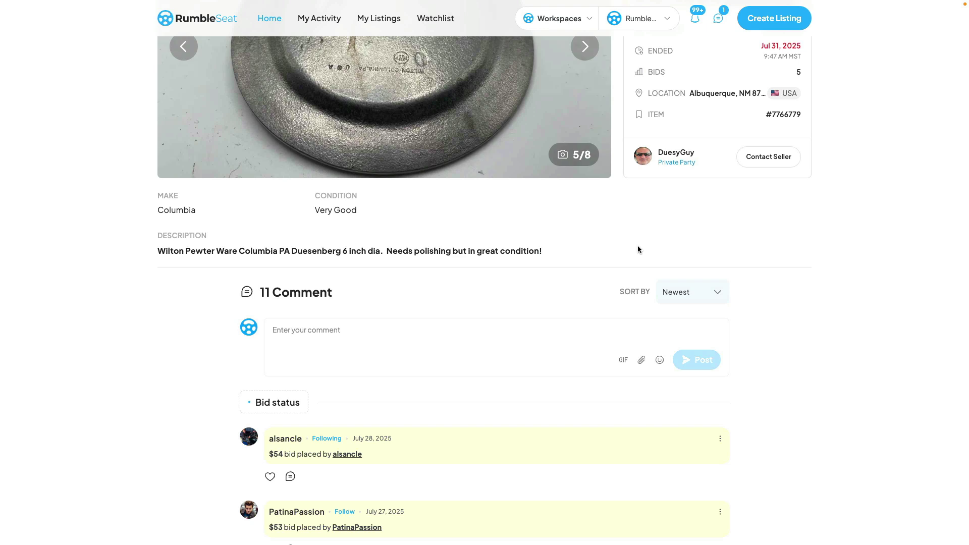
{"action": "scroll", "coordinate": [637, 246], "scroll_direction": "up", "scroll_amount": 3}
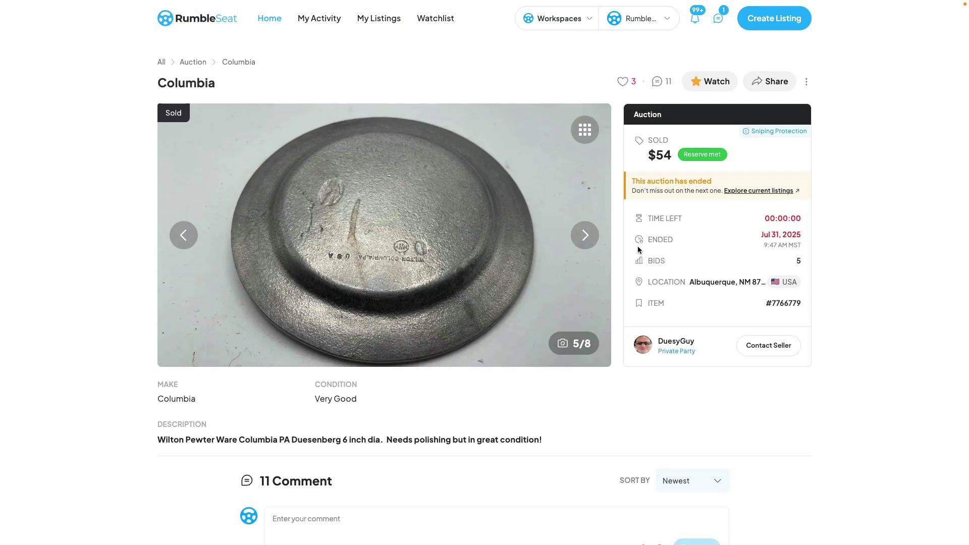
Inspect the Columbia listing's share link, and preview adding it to the Rolls Royce Phantom II Society club marketplace without submitting
{"action": "left_click", "coordinate": [771, 84]}
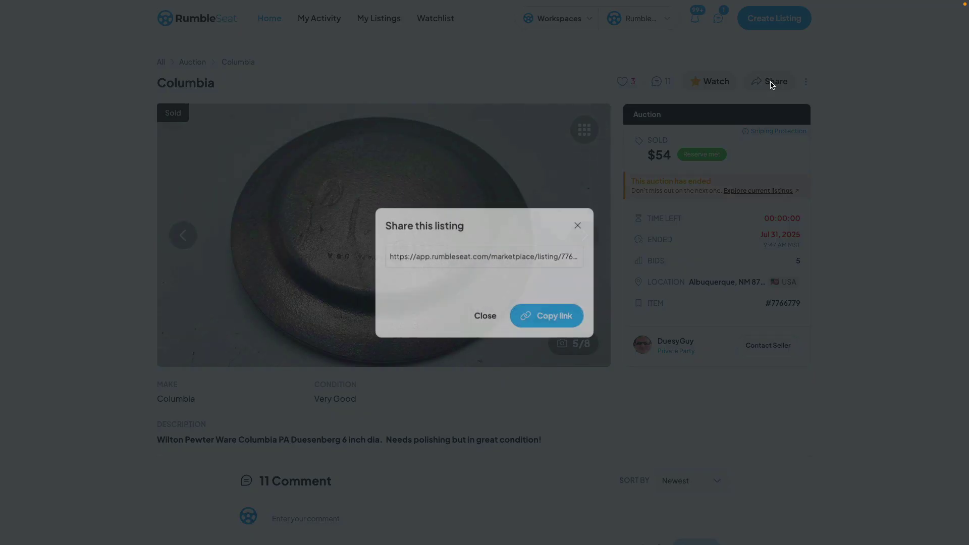
{"action": "left_click", "coordinate": [580, 226]}
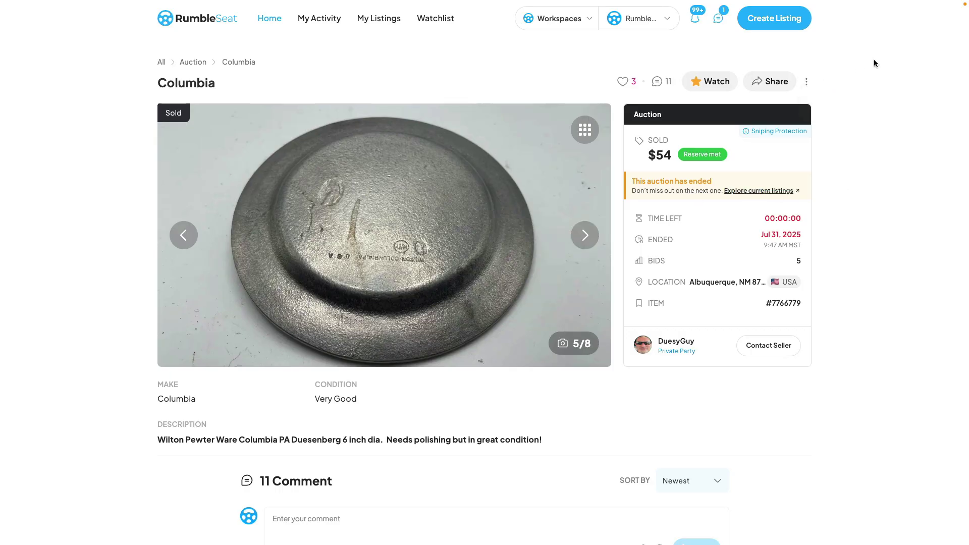
{"action": "mouse_move", "coordinate": [807, 81]}
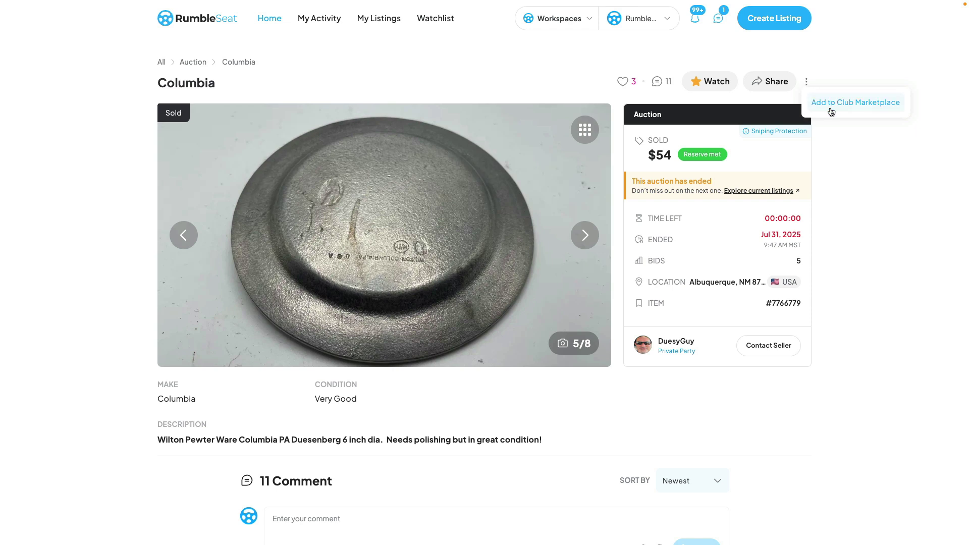
{"action": "left_click", "coordinate": [833, 108]}
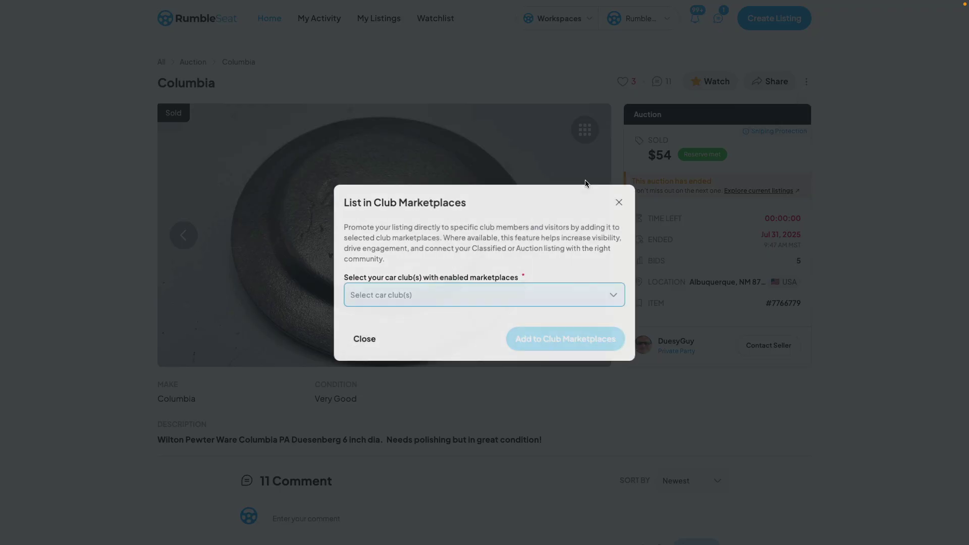
{"action": "left_click", "coordinate": [463, 293]}
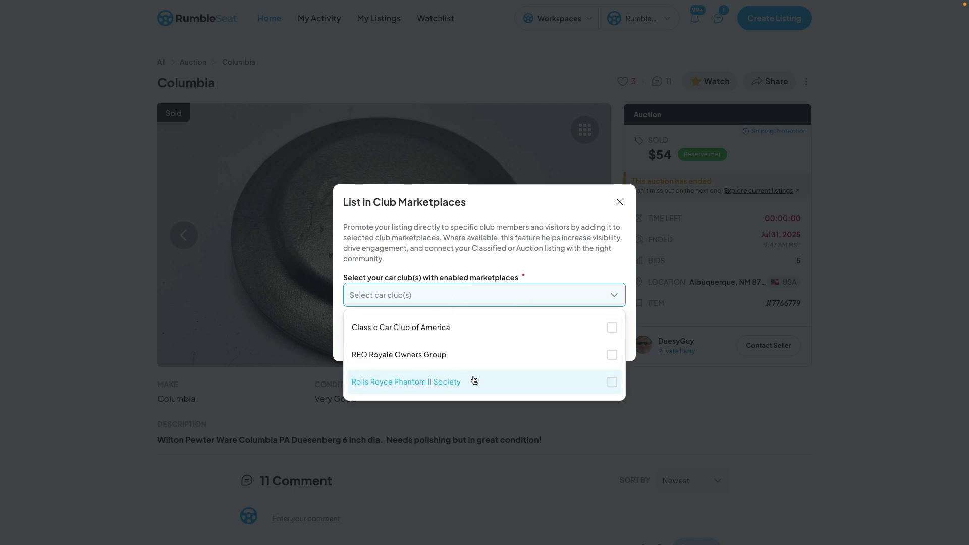
{"action": "left_click", "coordinate": [612, 383]}
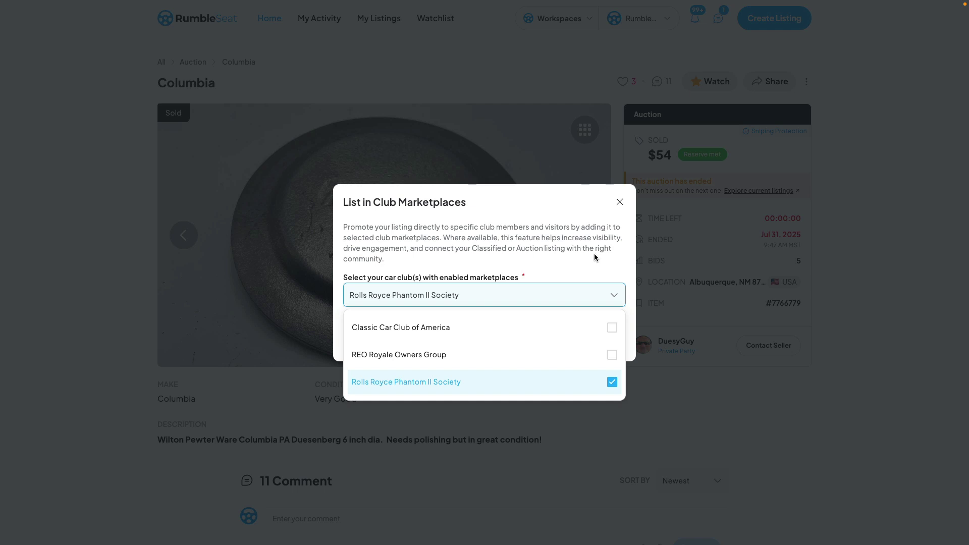
{"action": "left_click", "coordinate": [620, 204]}
{"action": "left_click", "coordinate": [620, 203]}
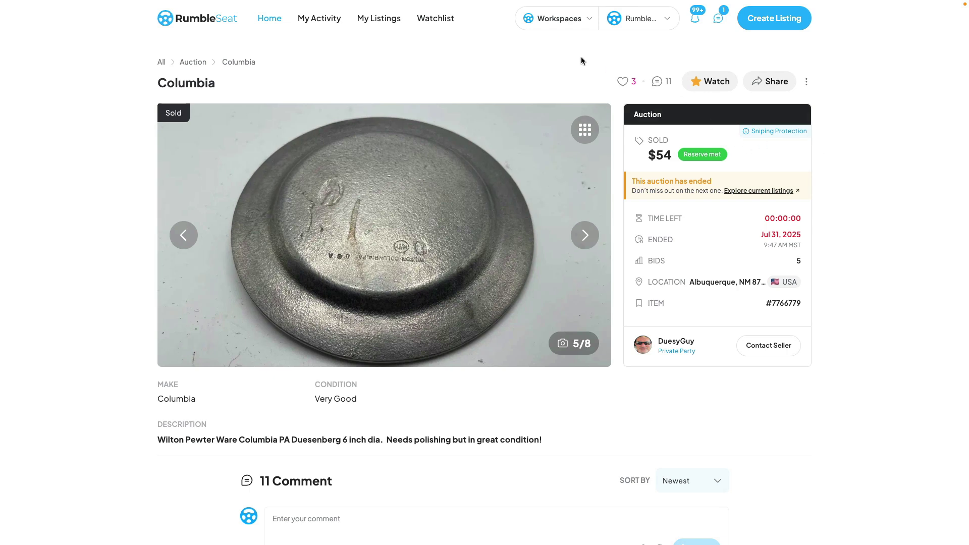
Open the Rolls Royce Phantom II Society from the Car Clubs workspace and view its club marketplace
{"action": "left_click", "coordinate": [583, 18]}
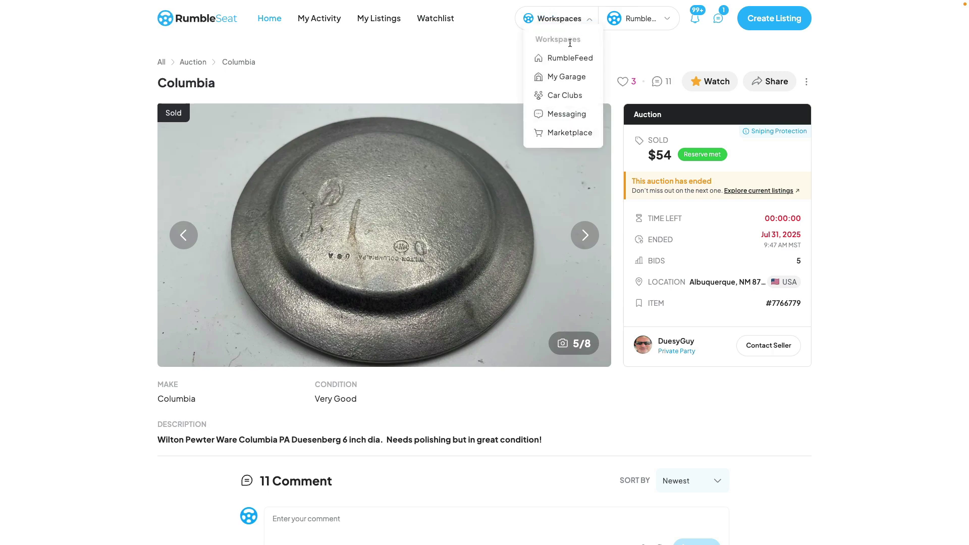
{"action": "left_click", "coordinate": [543, 96]}
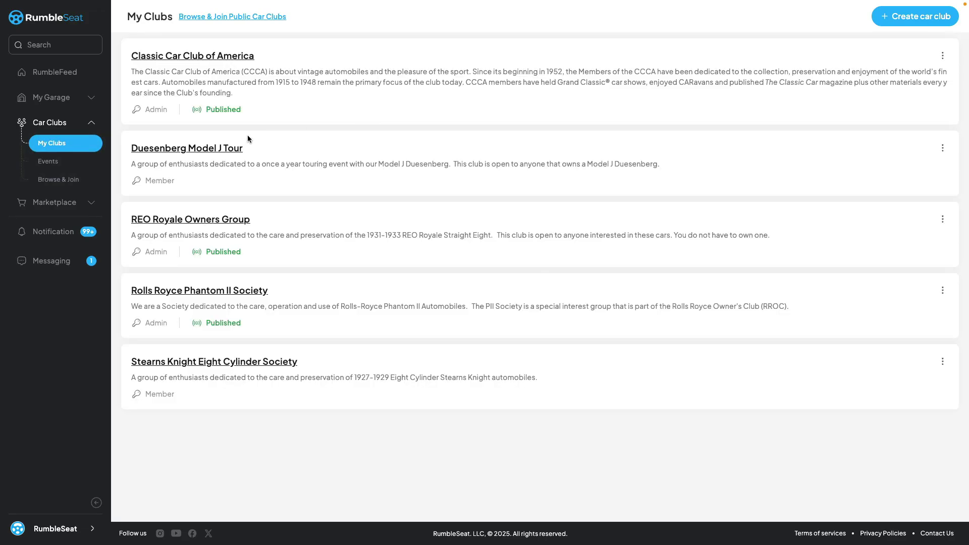
{"action": "left_click", "coordinate": [181, 292]}
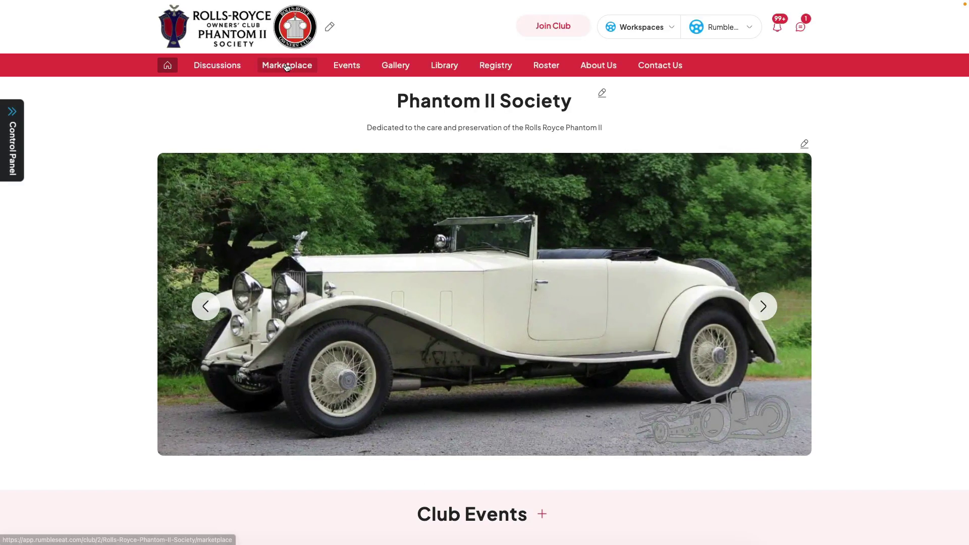
{"action": "left_click", "coordinate": [283, 66]}
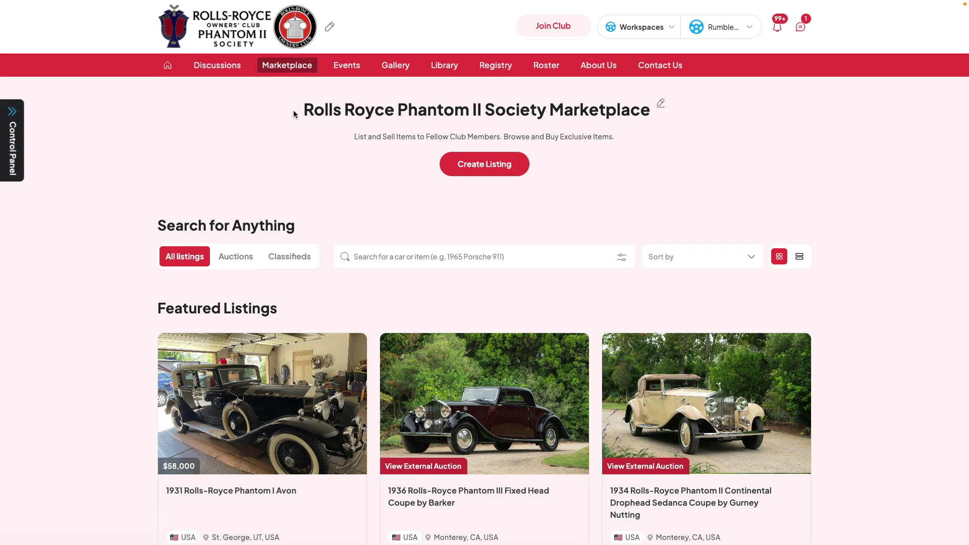
{"action": "scroll", "coordinate": [293, 114], "scroll_direction": "down", "scroll_amount": 1}
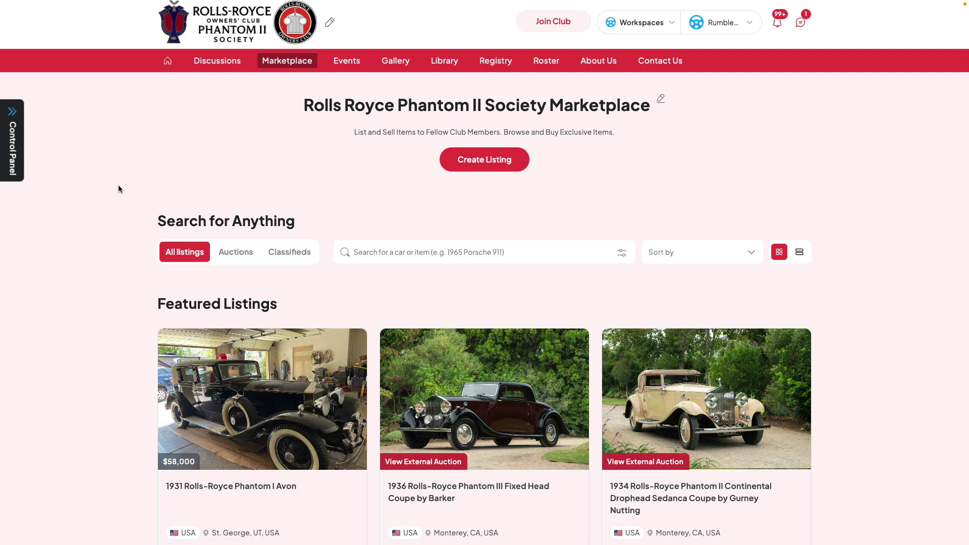
Inspect the Club Marketplace options and its heading and subheading fields in the club's admin settings, and close them without changes
{"action": "left_click", "coordinate": [20, 164]}
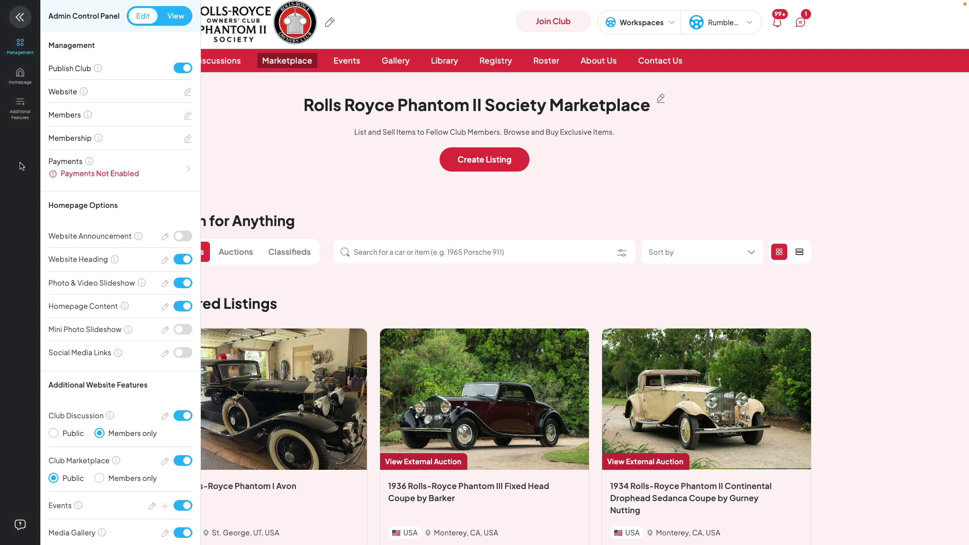
{"action": "scroll", "coordinate": [102, 465], "scroll_direction": "down", "scroll_amount": 2}
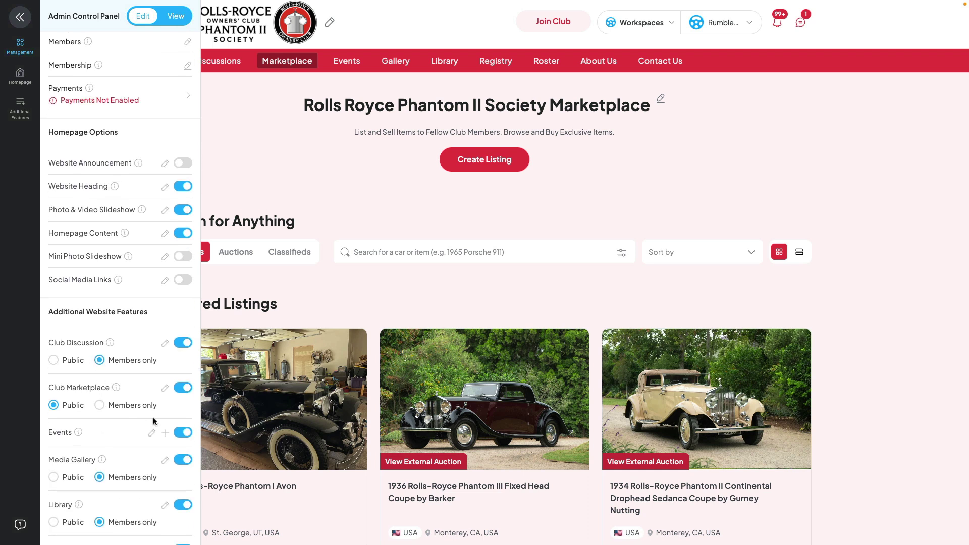
{"action": "left_click", "coordinate": [165, 383]}
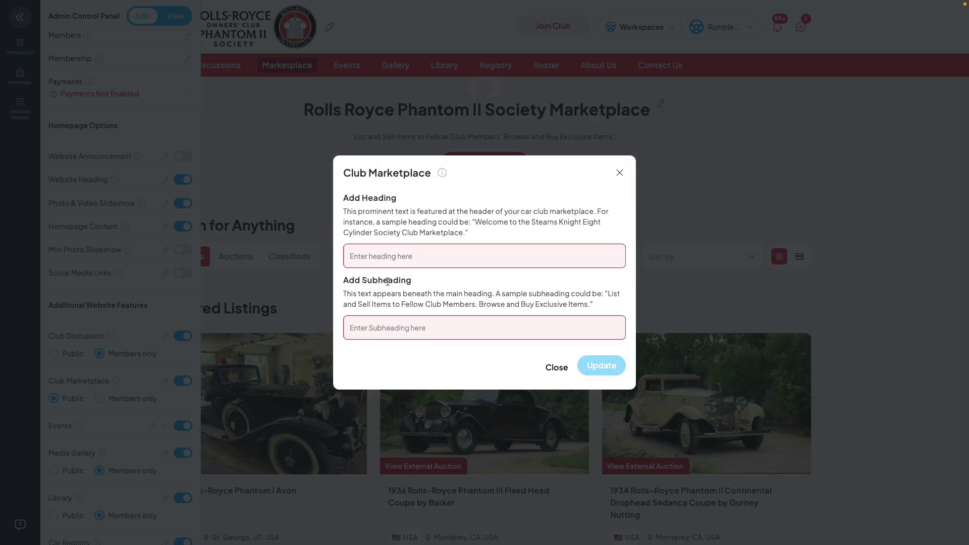
{"action": "left_click", "coordinate": [556, 367]}
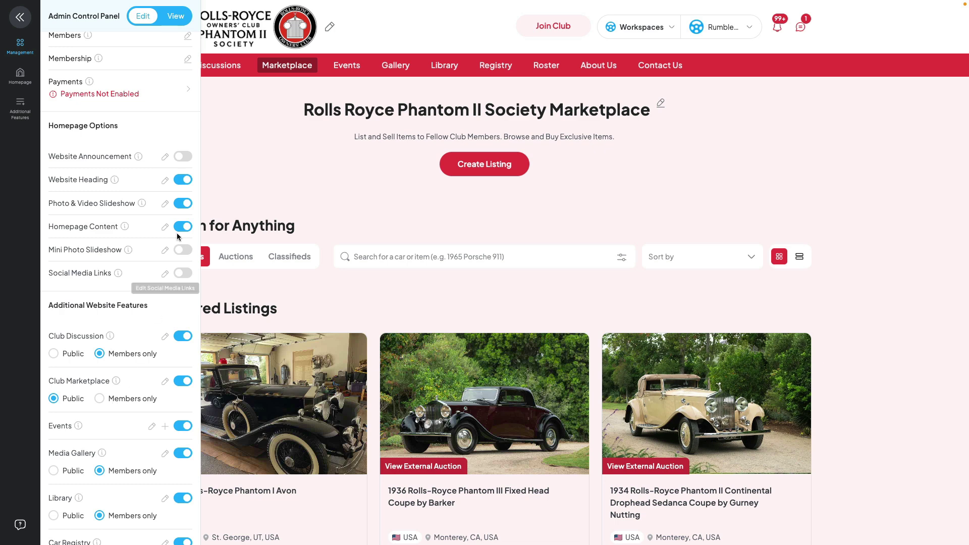
{"action": "left_click", "coordinate": [20, 18]}
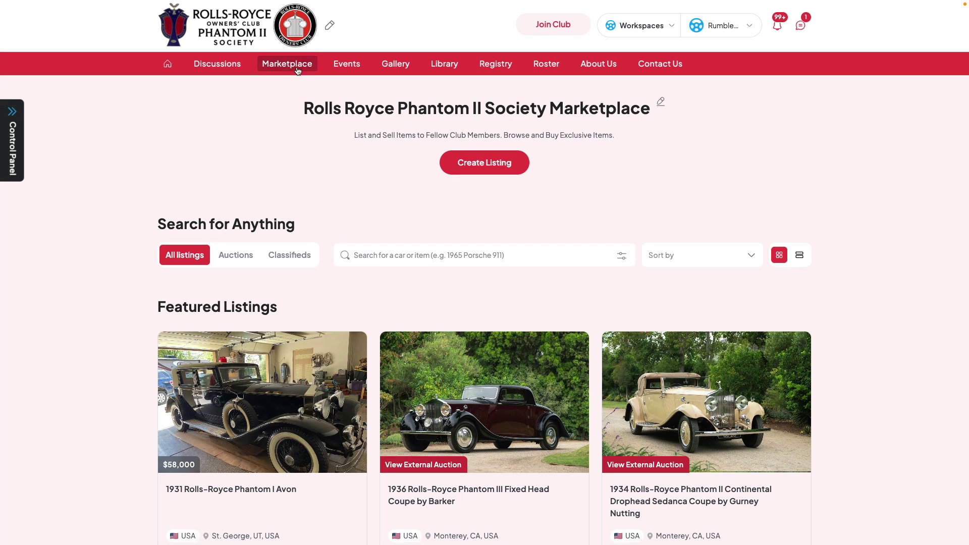
Return from the club's marketplace page to the main Marketplace workspace
{"action": "scroll", "coordinate": [298, 71], "scroll_direction": "down", "scroll_amount": 1}
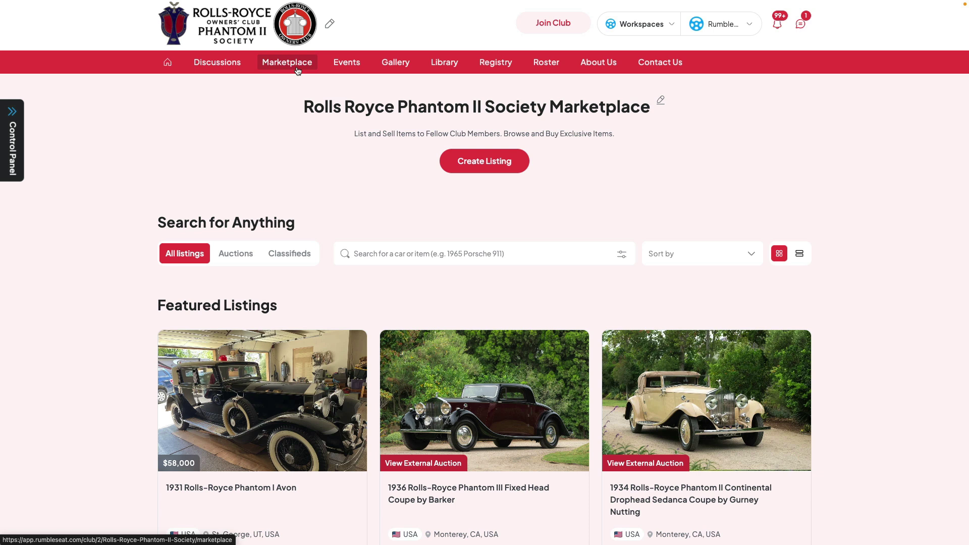
{"action": "left_click", "coordinate": [623, 25]}
{"action": "left_click", "coordinate": [634, 149]}
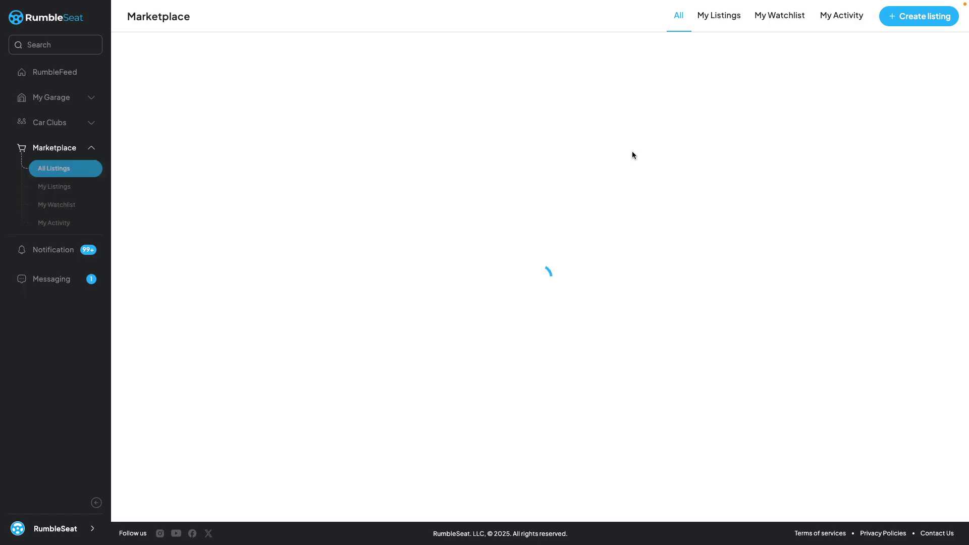